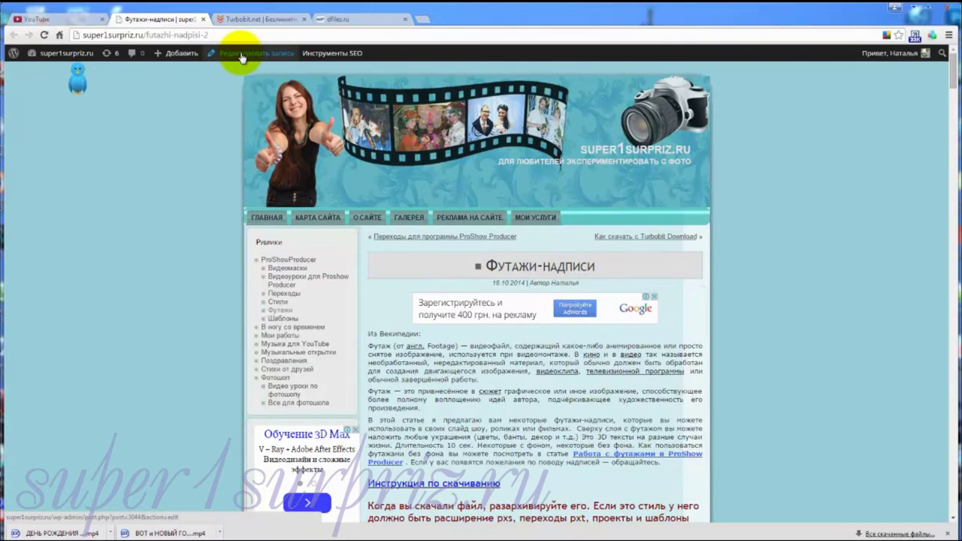
# Step: Open the "Футажи-надписи" post for editing and locate the red download notice above the first video
pyautogui.click(241, 54)
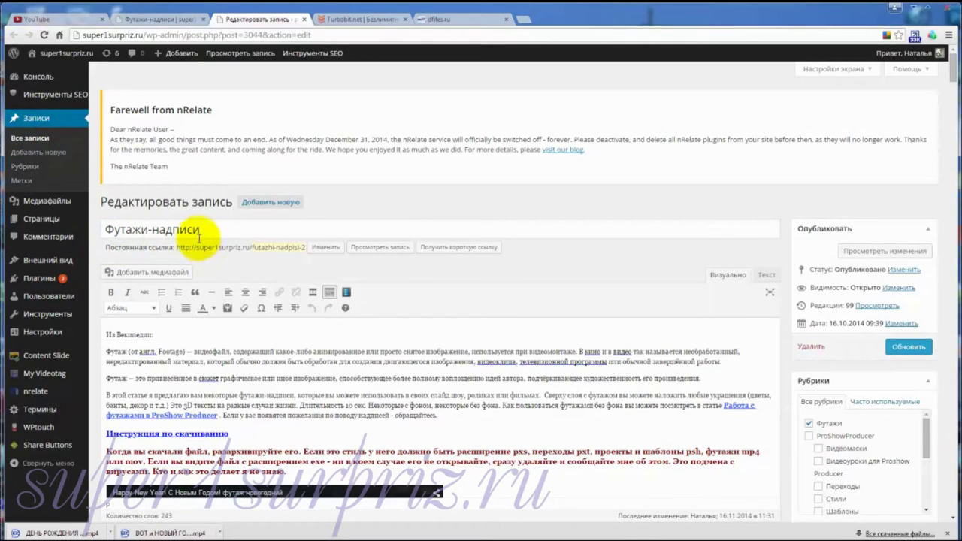
pyautogui.click(200, 237)
pyautogui.scroll(-3, 200, 236)
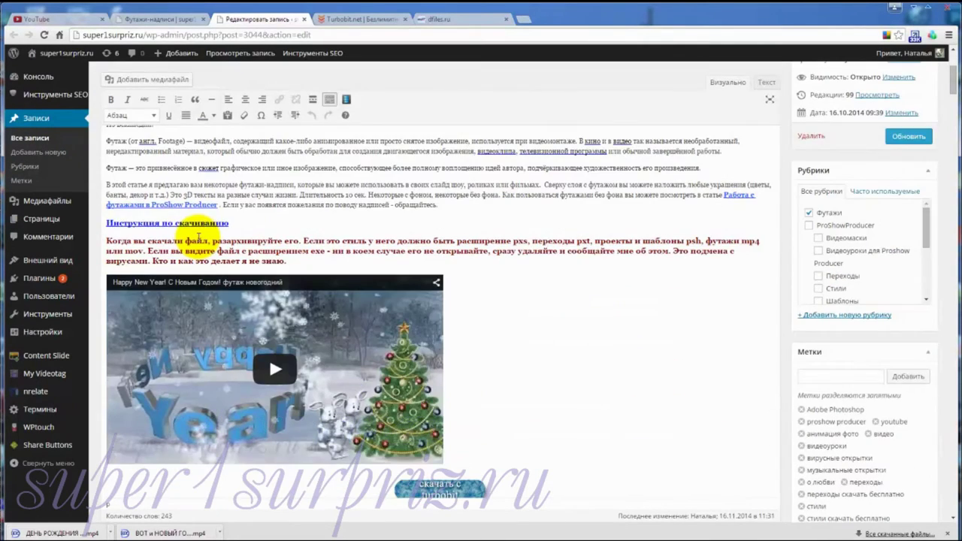
pyautogui.scroll(3, 200, 238)
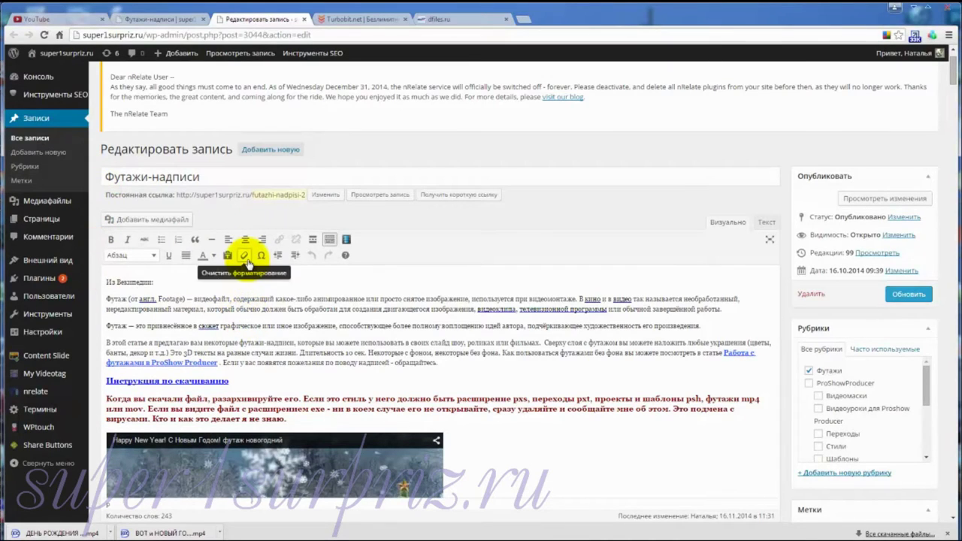
pyautogui.scroll(-2, 248, 261)
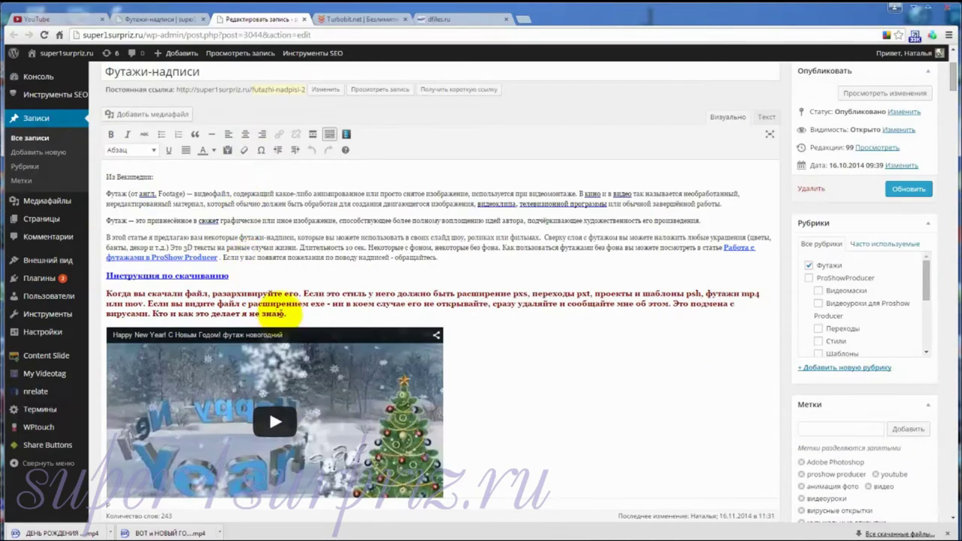
# Step: Add empty lines between the red download notice and the "Happy New Year!" video, and place the cursor there
pyautogui.click(289, 314)
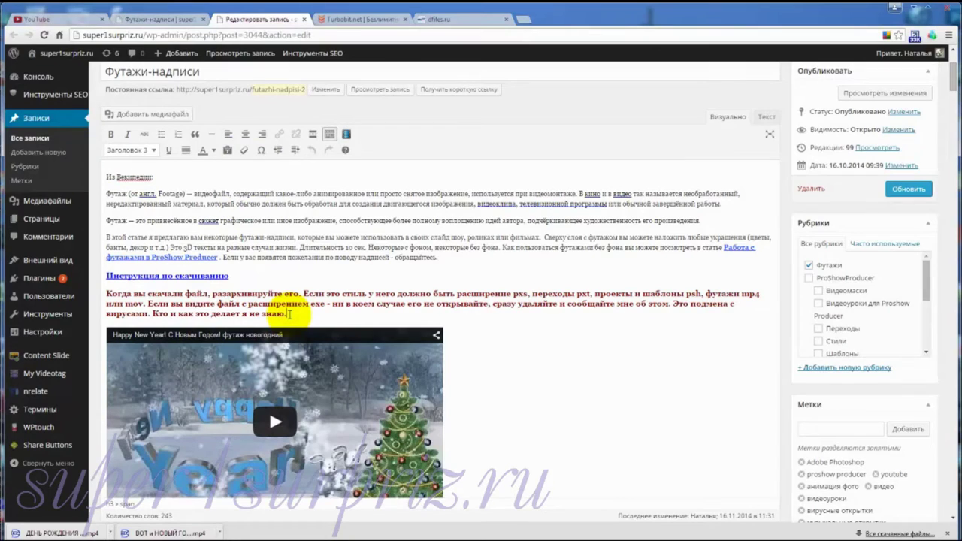
pyautogui.press('Return')
pyautogui.press('Return')
pyautogui.press('Return')
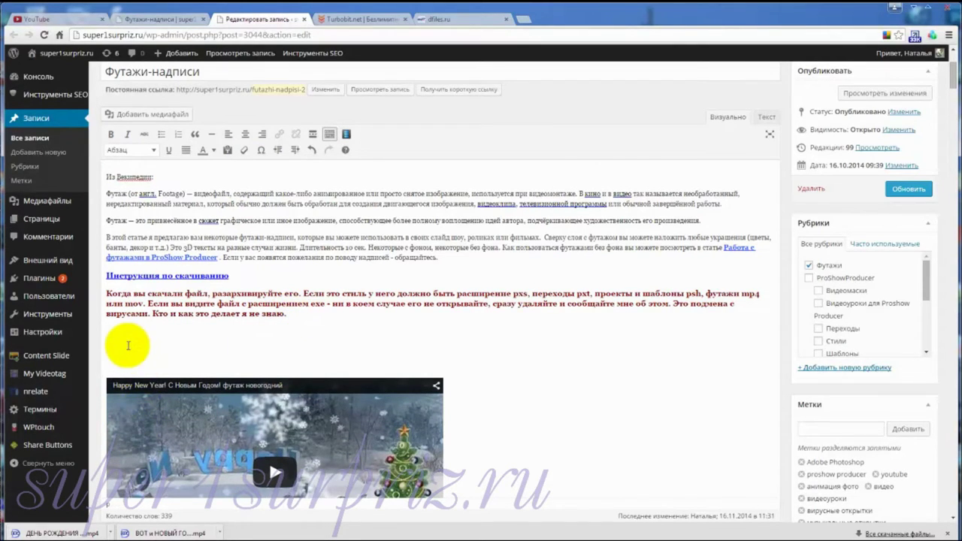
pyautogui.press('Return')
pyautogui.click(111, 331)
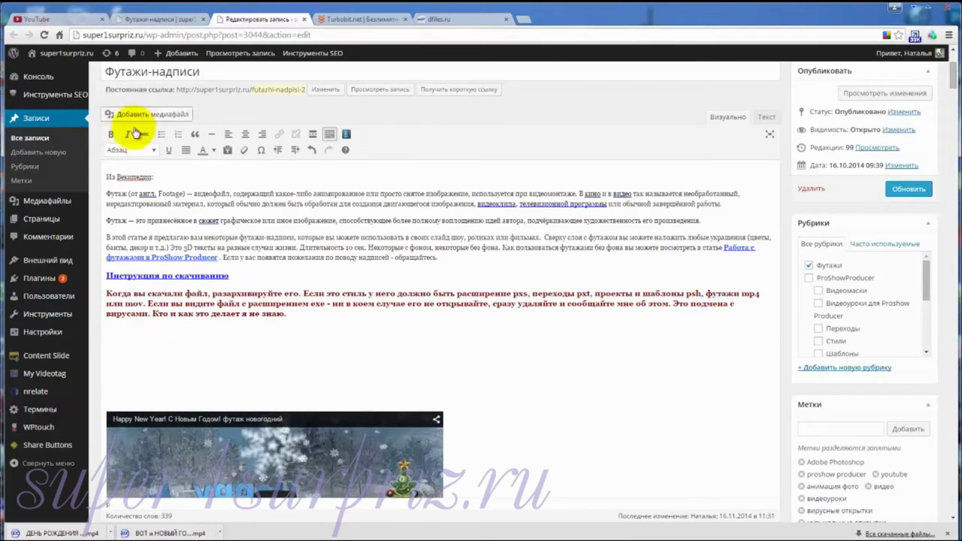
# Step: Start adding a video with MyVideotag and copy the URL of "Футаж новогодний 10" from the YouTube video manager
pyautogui.click(346, 135)
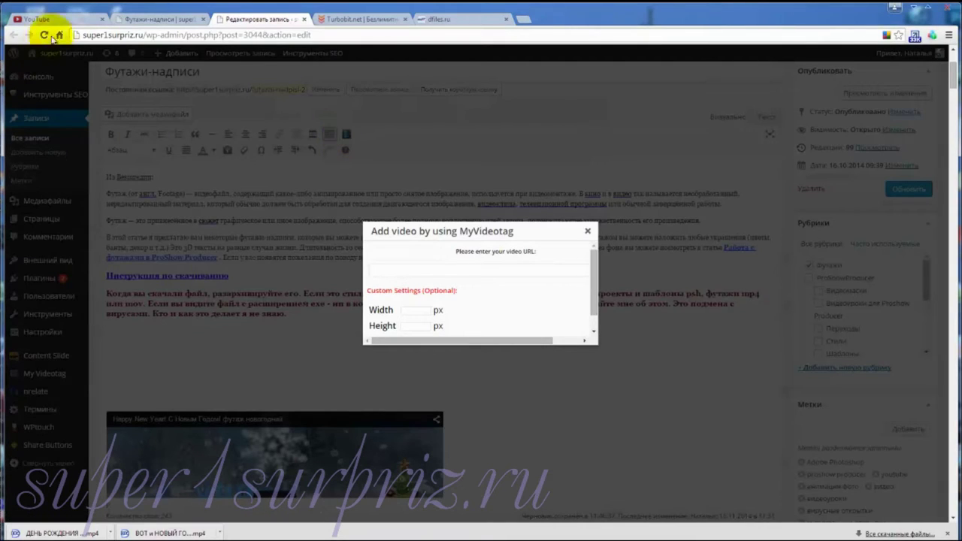
pyautogui.click(66, 21)
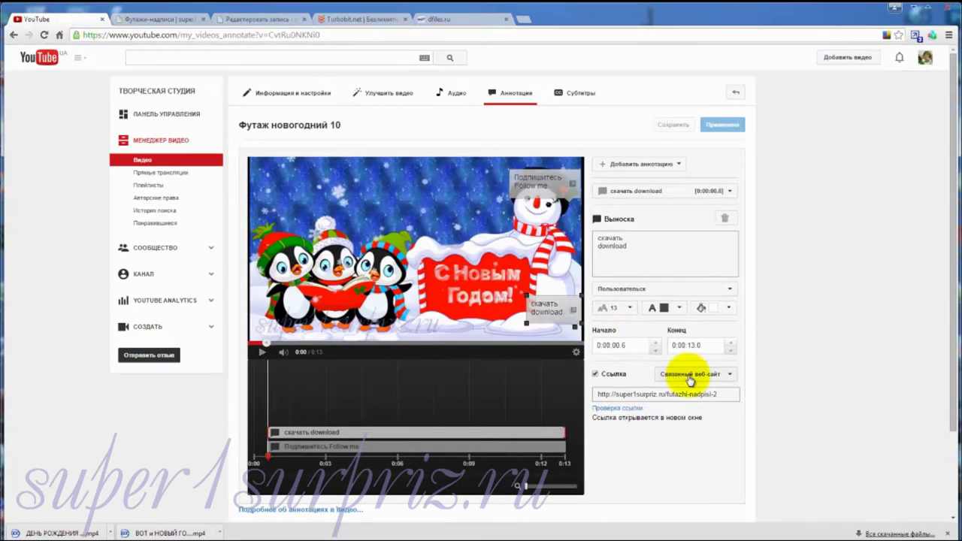
pyautogui.click(152, 142)
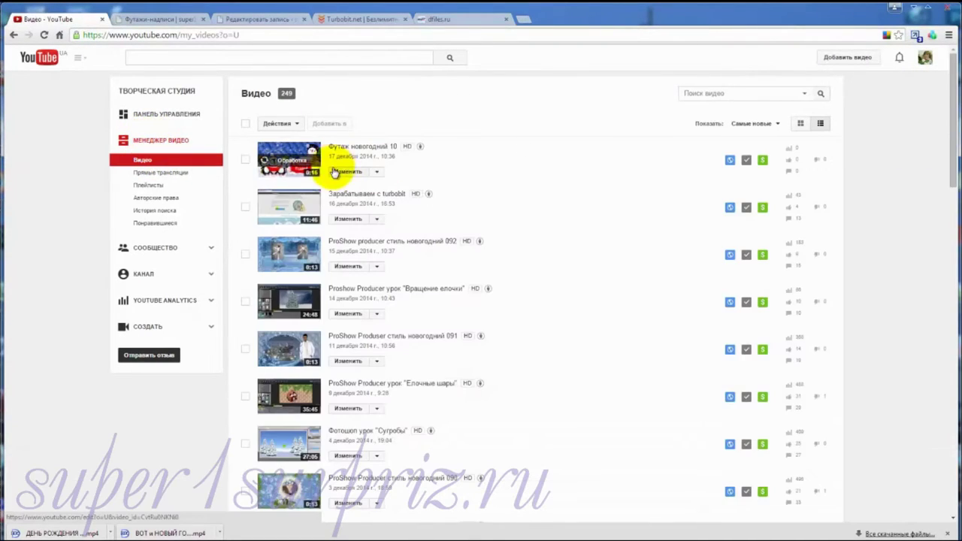
pyautogui.click(349, 173)
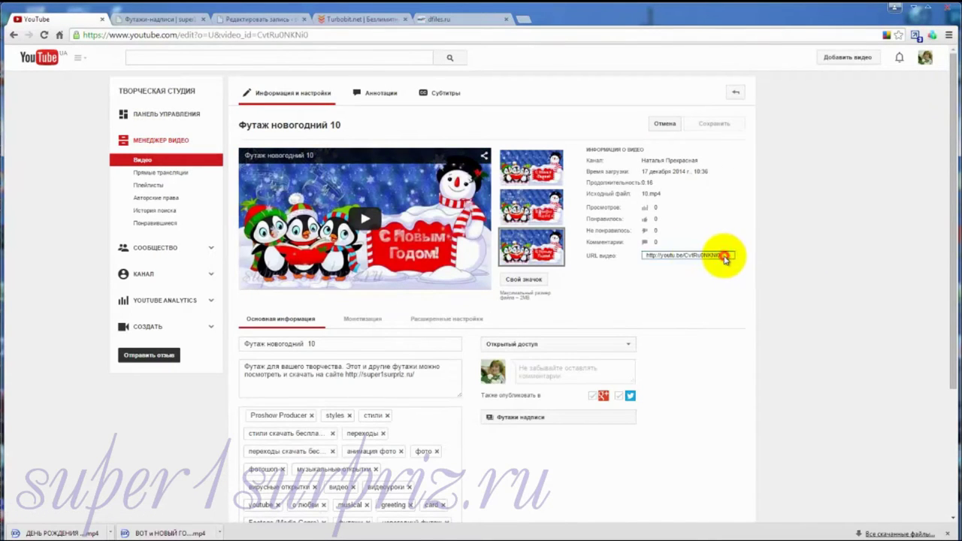
pyautogui.moveTo(727, 260); pyautogui.dragTo(640, 259)
pyautogui.hotkey('ctrl', 'c')
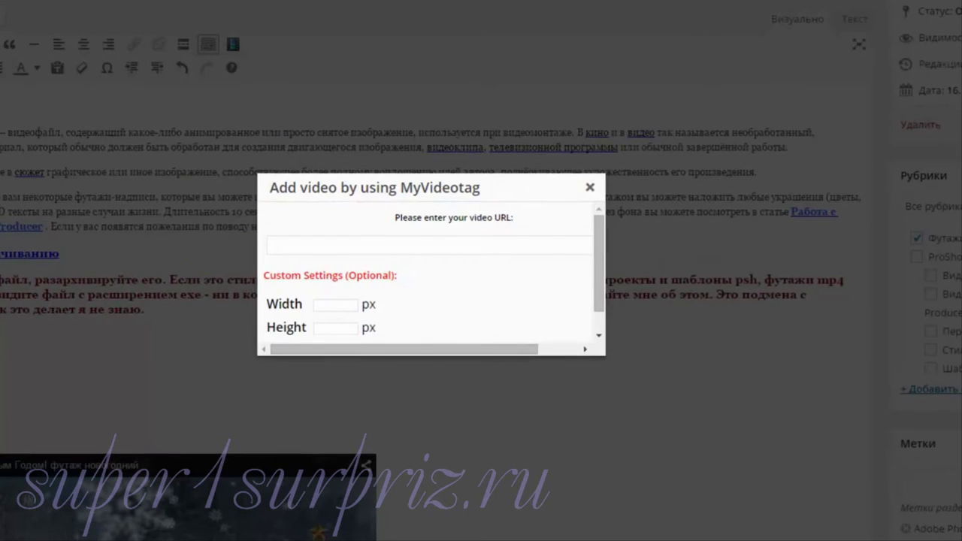
pyautogui.click(307, 247)
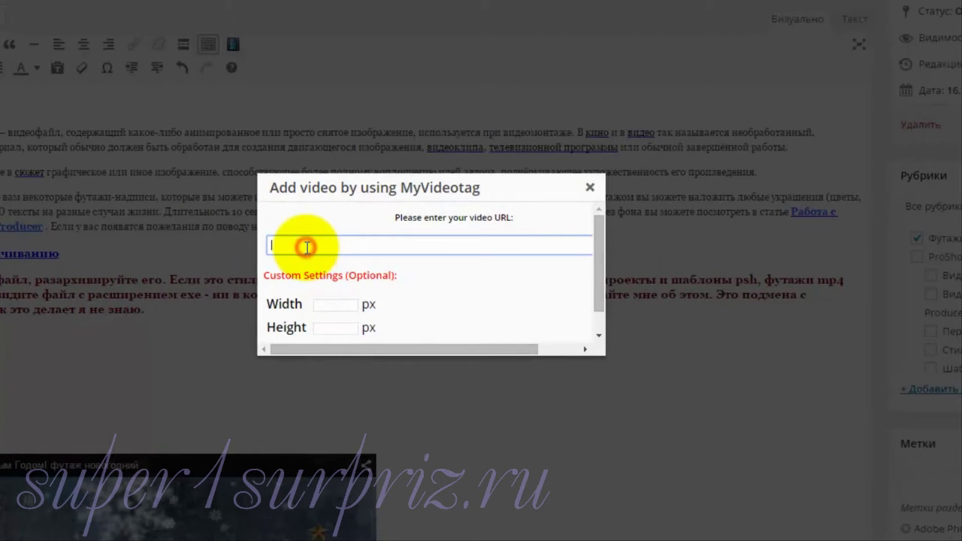
pyautogui.hotkey('ctrl', 'v')
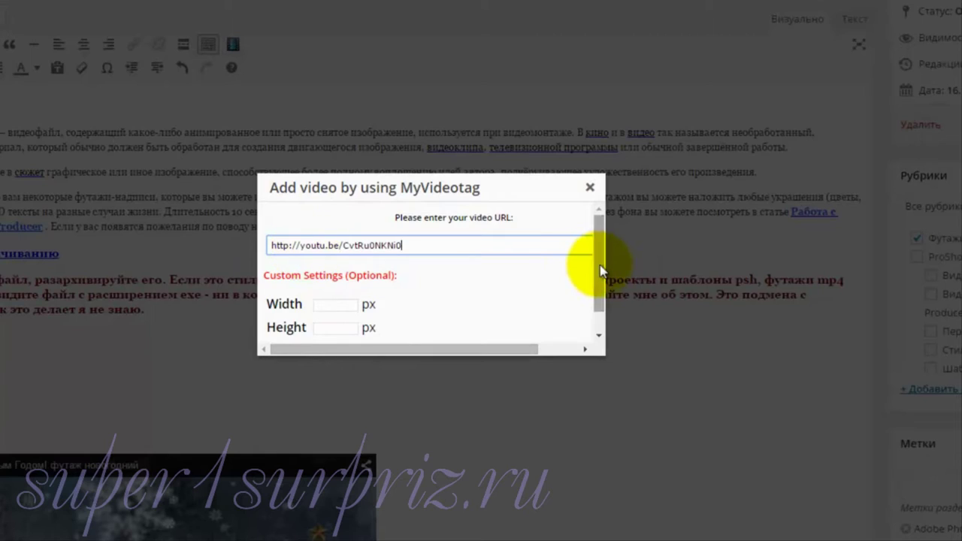
pyautogui.moveTo(599, 265); pyautogui.dragTo(594, 307)
pyautogui.click(563, 336)
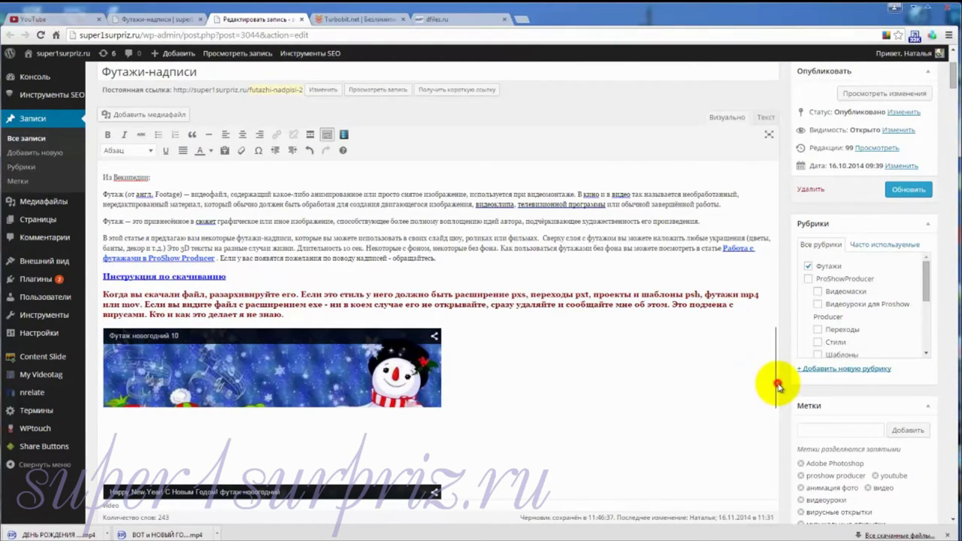
# Step: Insert the "скачать с turbobit" button image from the media library below the newly embedded video
pyautogui.press('BackSpace')
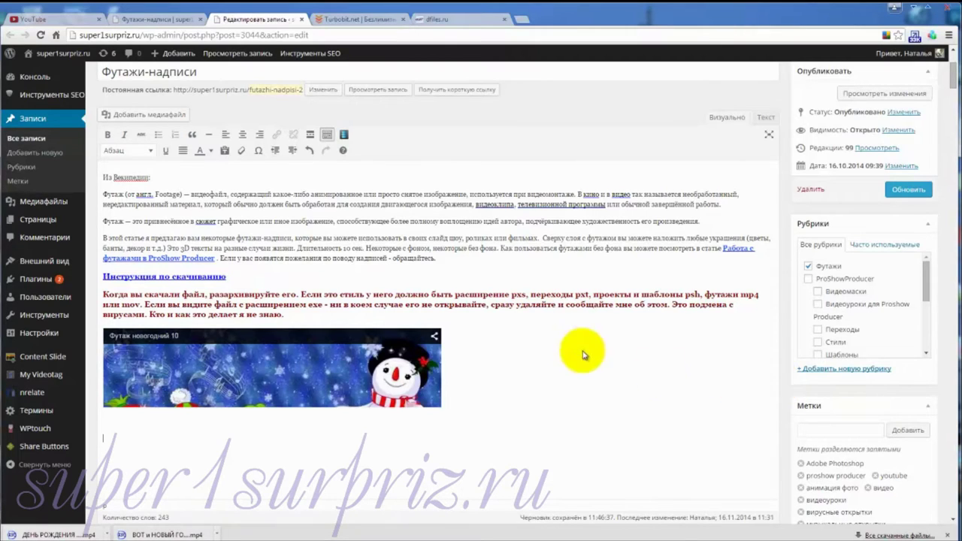
pyautogui.click(139, 118)
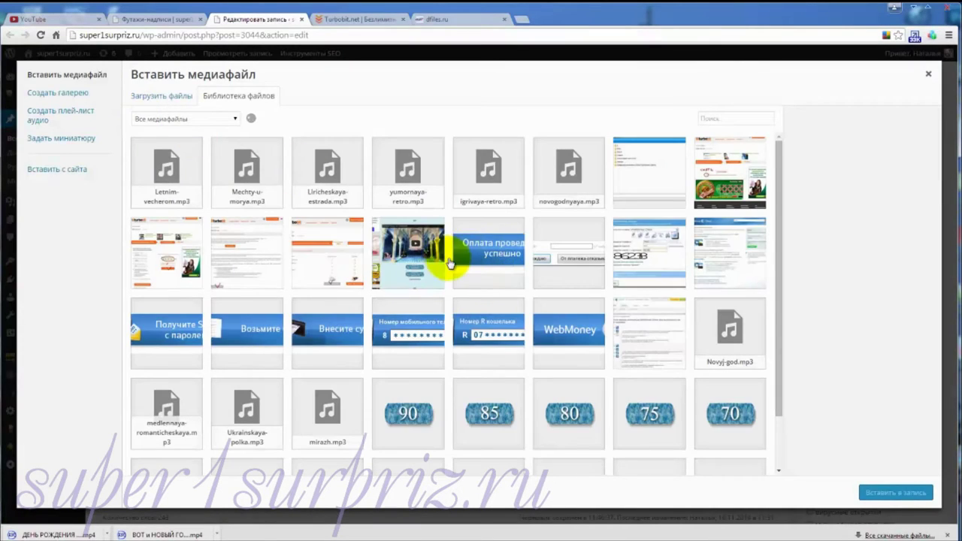
pyautogui.scroll(-3, 450, 263)
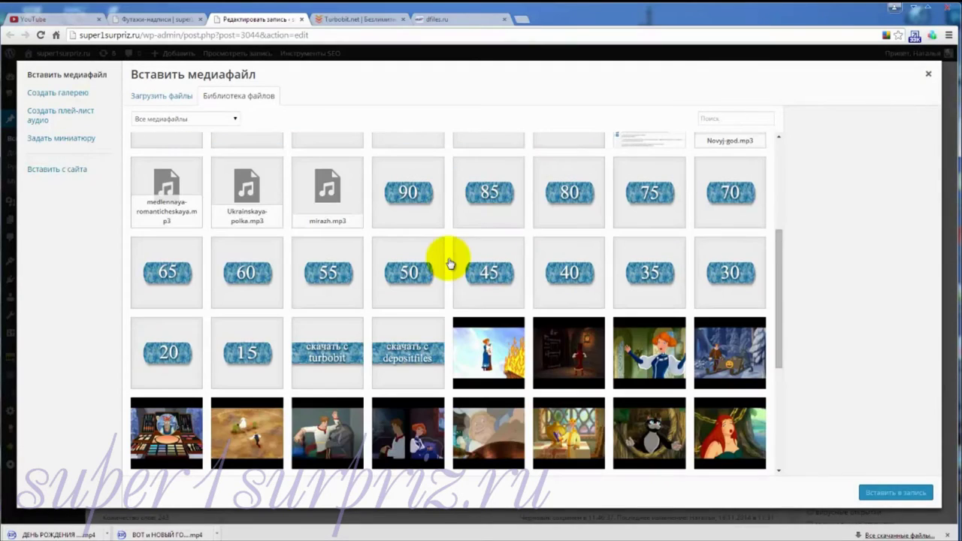
pyautogui.click(335, 347)
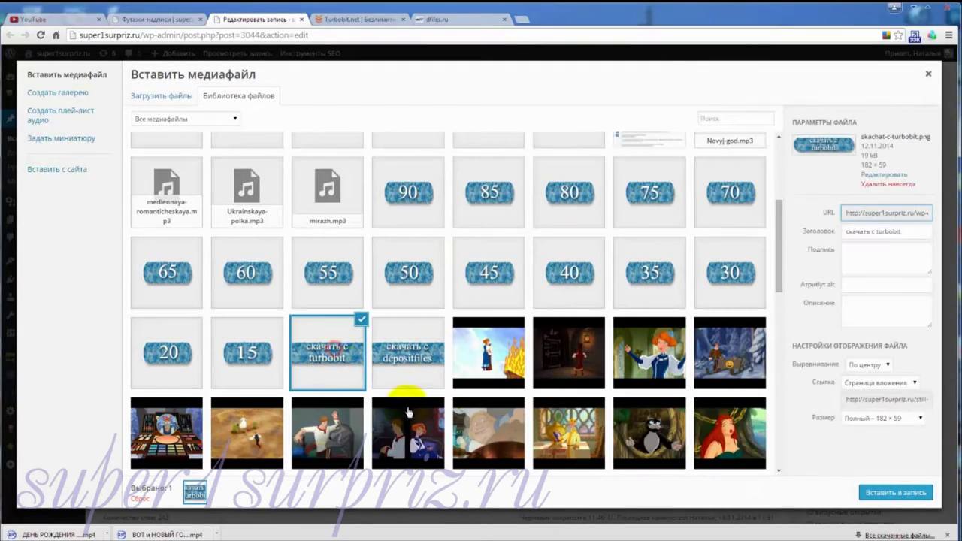
pyautogui.click(899, 493)
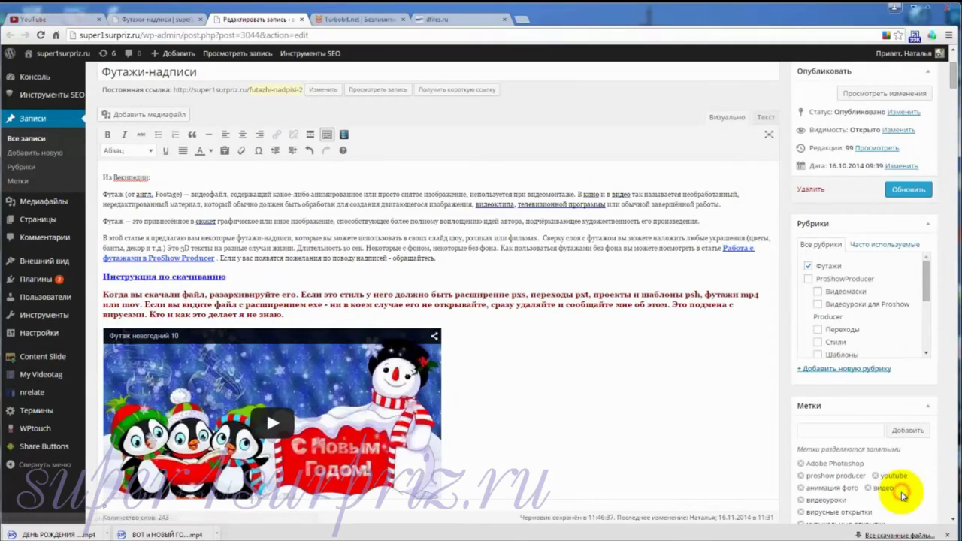
pyautogui.scroll(-3, 527, 436)
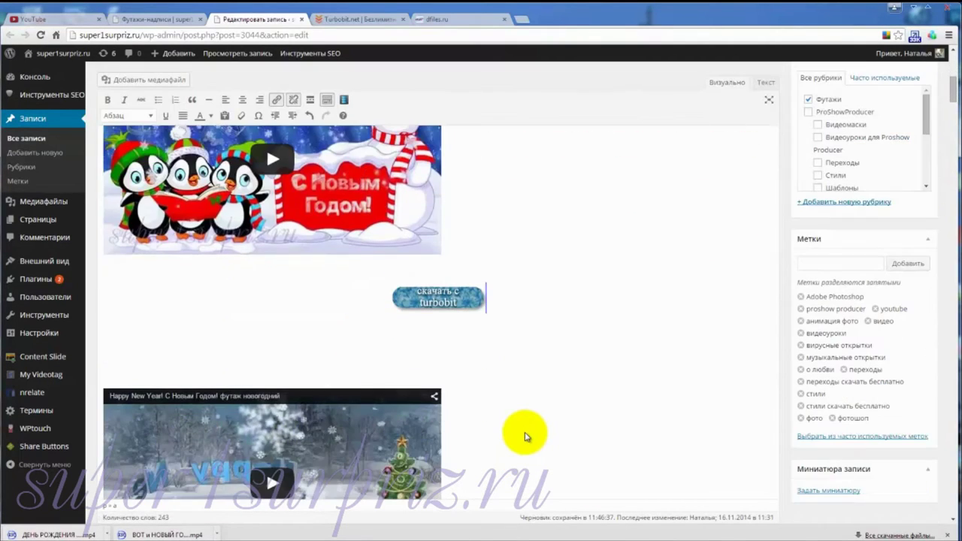
# Step: Insert the "скачать с depositfiles" button image from the media library on a new line under the turbobit button
pyautogui.press('Return')
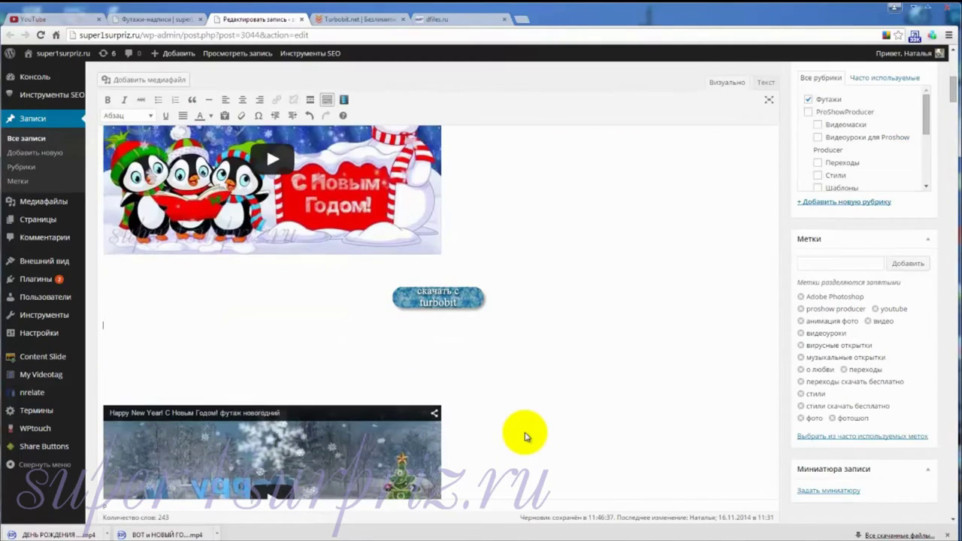
pyautogui.click(130, 82)
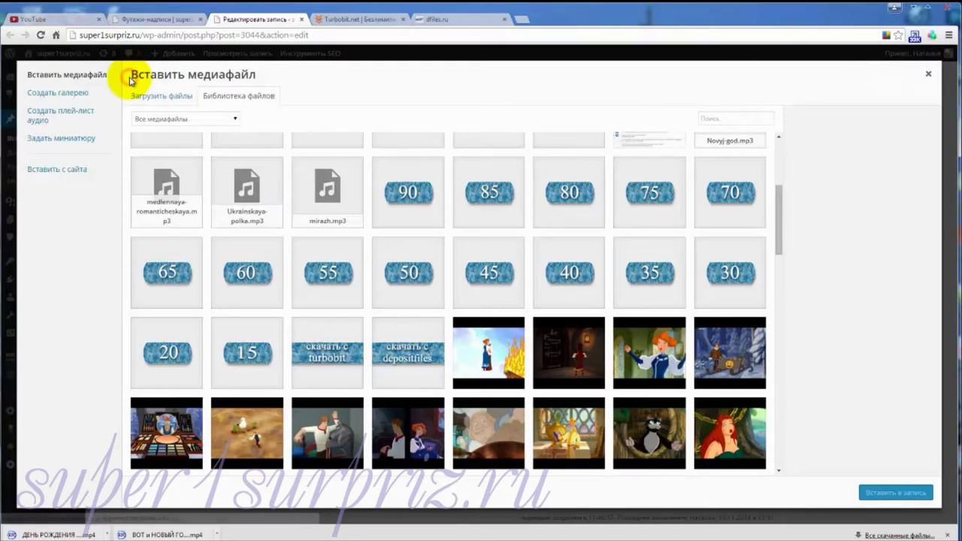
pyautogui.click(406, 352)
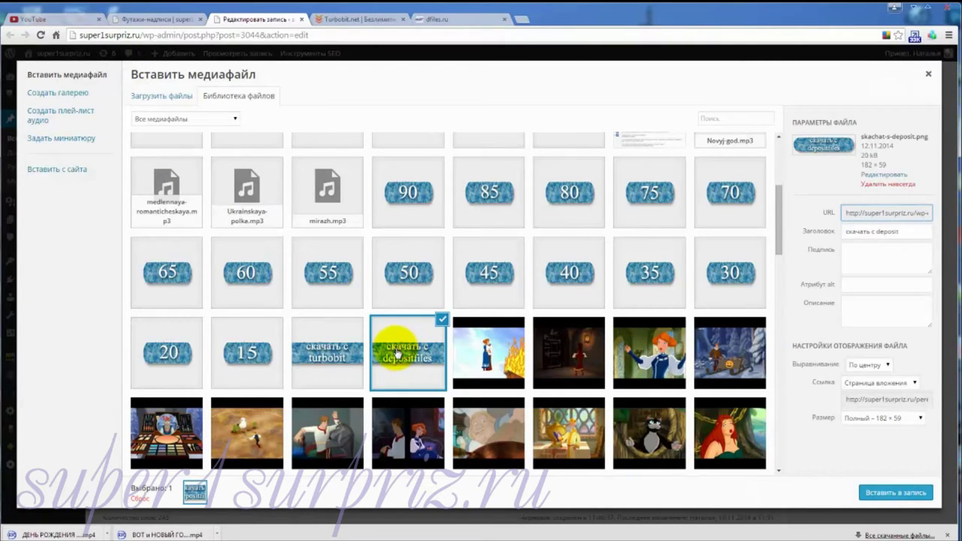
pyautogui.click(911, 496)
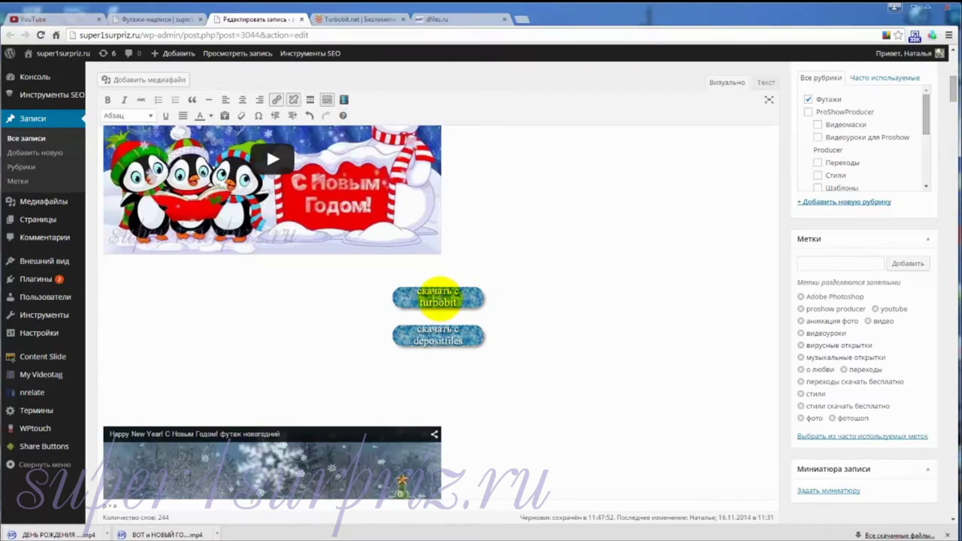
# Step: Open the turbobit button's link for editing and copy the standard download link of 10-1.rar from Turbobit's "футажи-надписи" folder
pyautogui.click(439, 298)
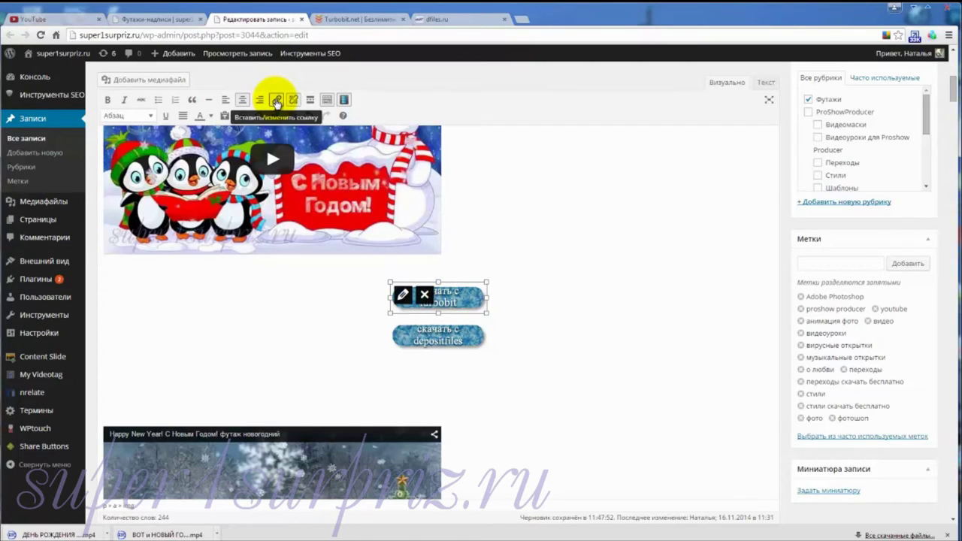
pyautogui.click(276, 100)
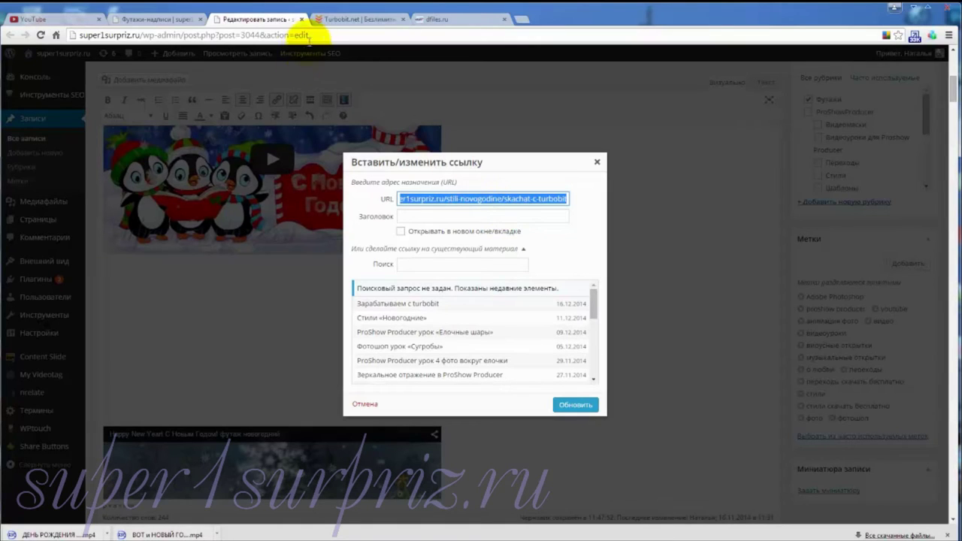
pyautogui.click(346, 18)
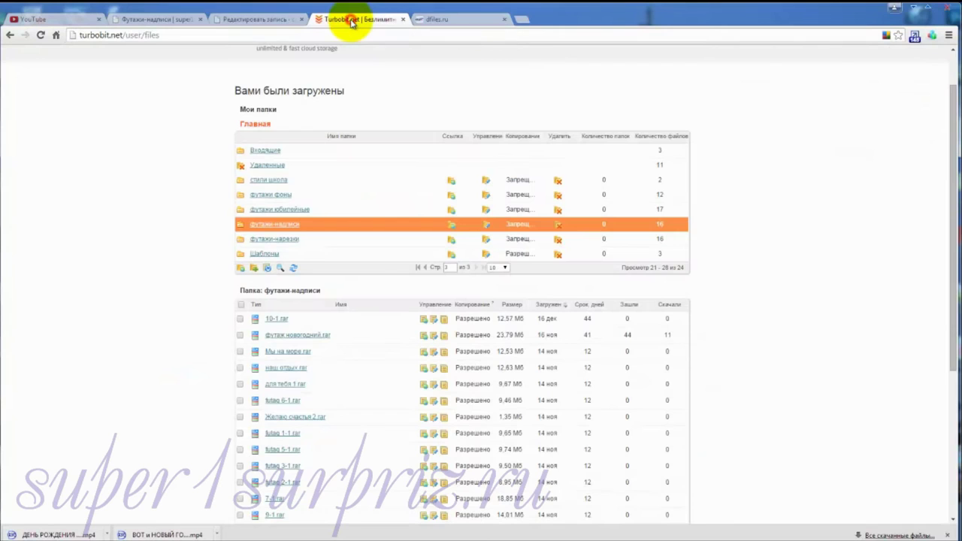
pyautogui.click(241, 323)
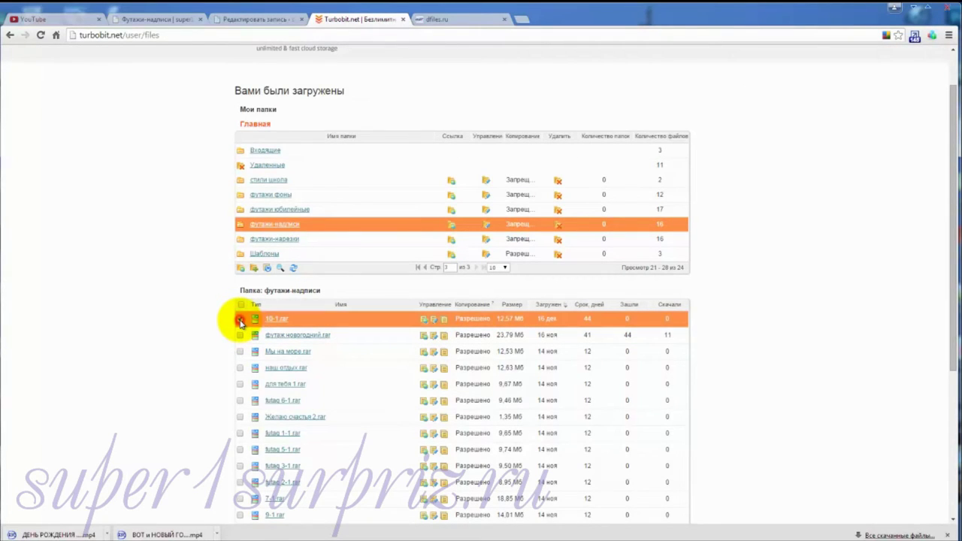
pyautogui.scroll(-3, 331, 320)
pyautogui.scroll(1, 333, 322)
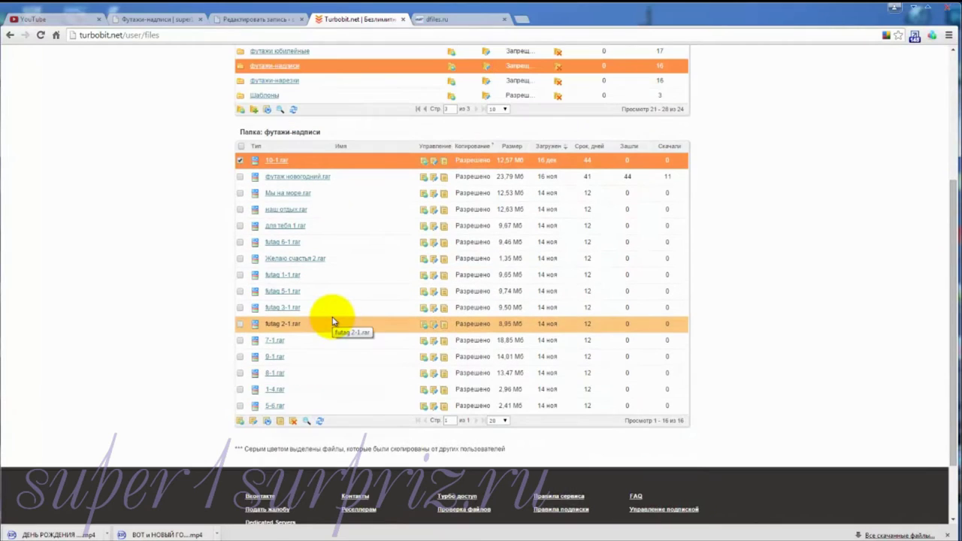
pyautogui.click(241, 423)
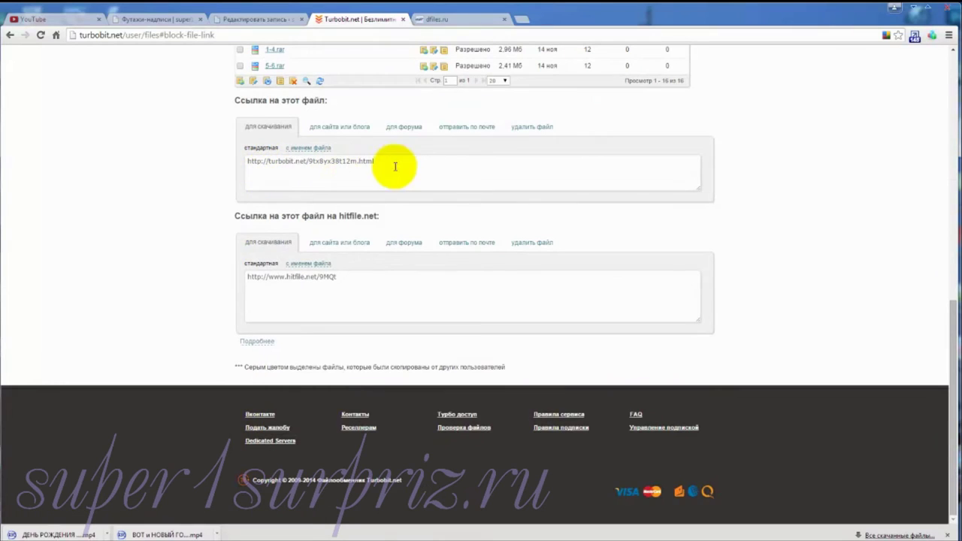
pyautogui.moveTo(378, 161); pyautogui.dragTo(240, 163)
pyautogui.hotkey('ctrl', 'c')
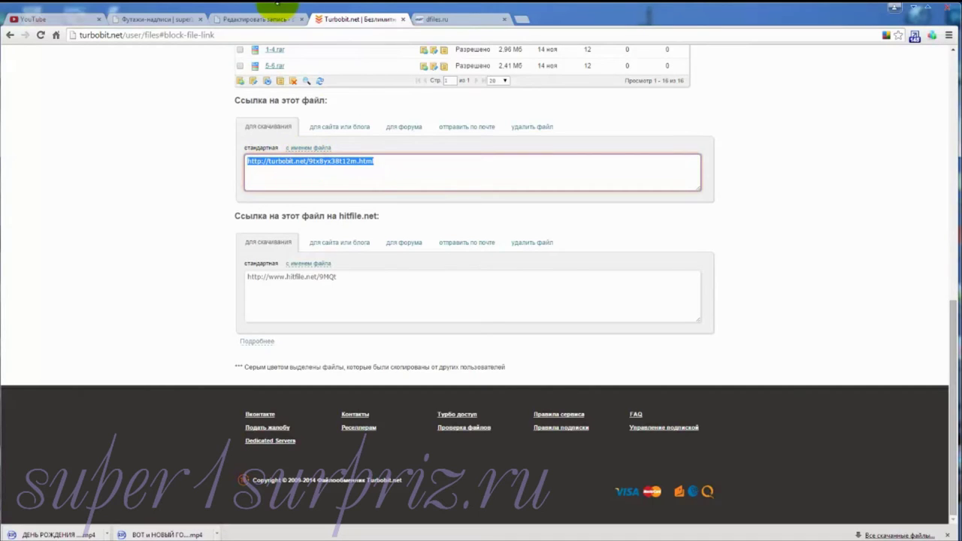
pyautogui.click(243, 20)
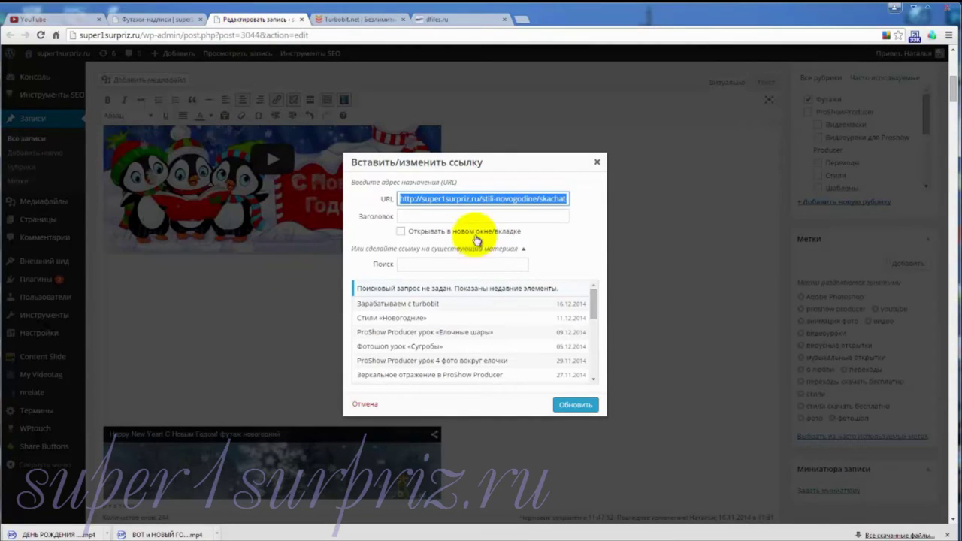
pyautogui.hotkey('ctrl', 'v')
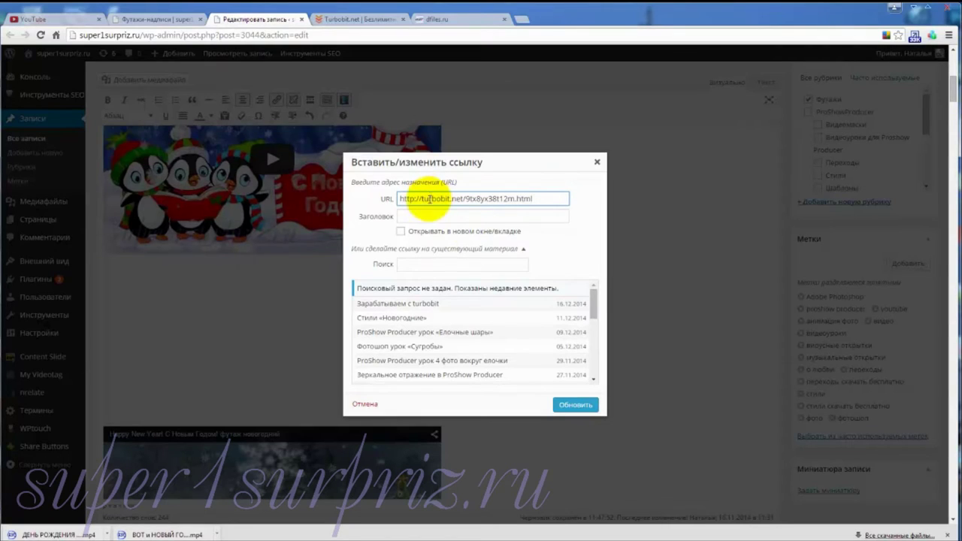
pyautogui.click(401, 233)
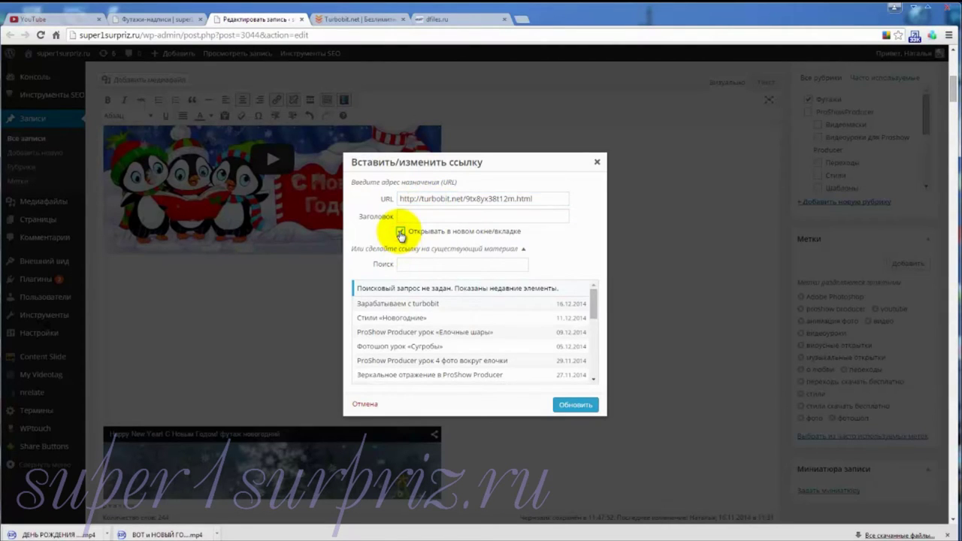
pyautogui.click(576, 405)
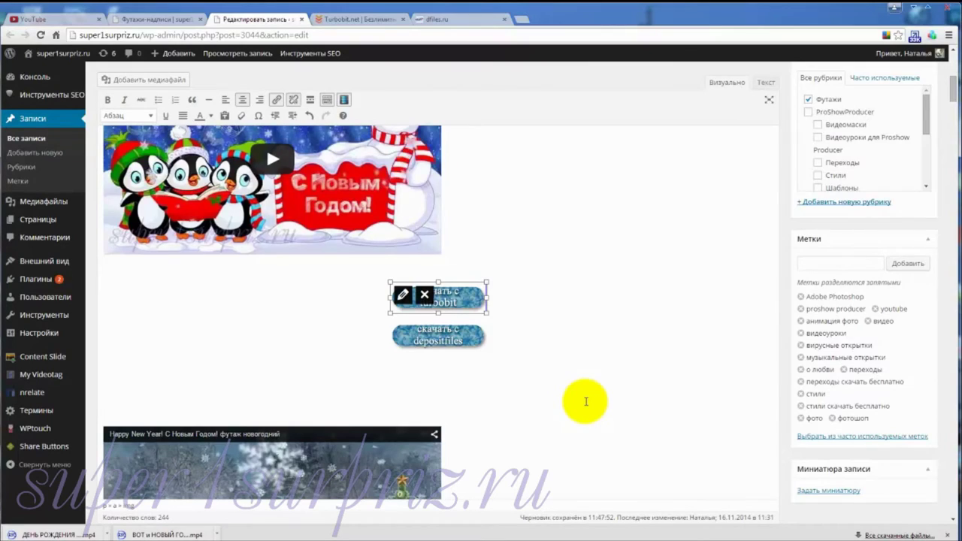
# Step: Select the depositfiles button under the new video and copy the download link of 10-1.rar from the "футажи надписи" folder on Depositfiles
pyautogui.scroll(4, 585, 401)
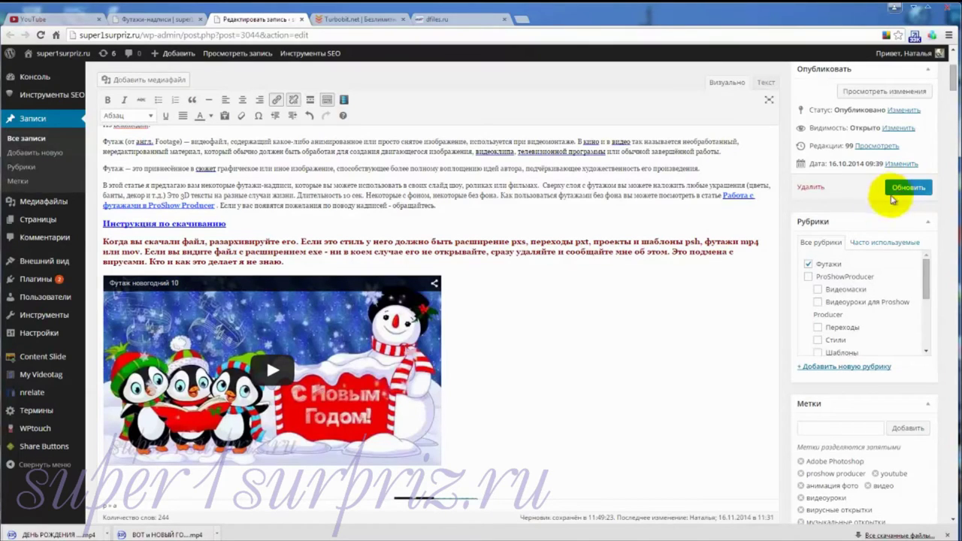
pyautogui.scroll(-2, 538, 385)
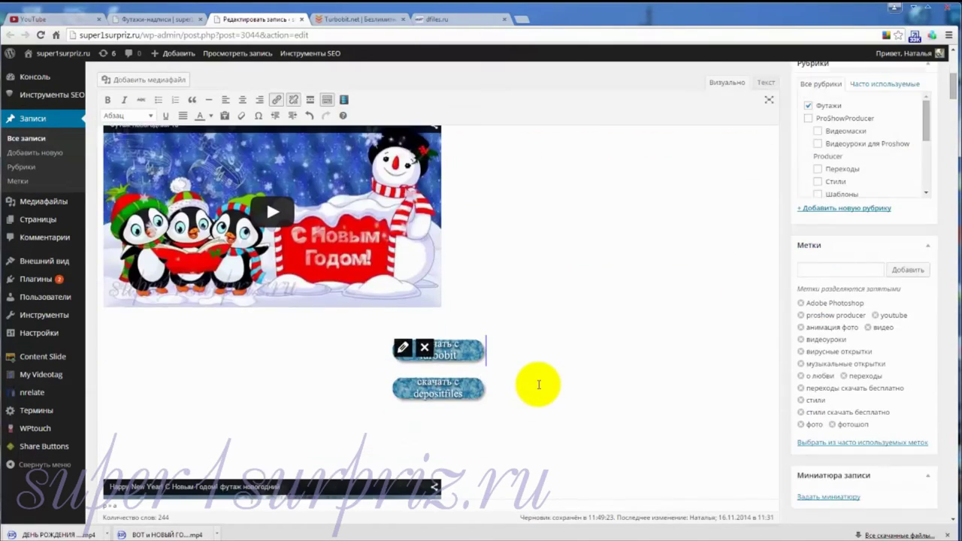
pyautogui.scroll(1, 539, 385)
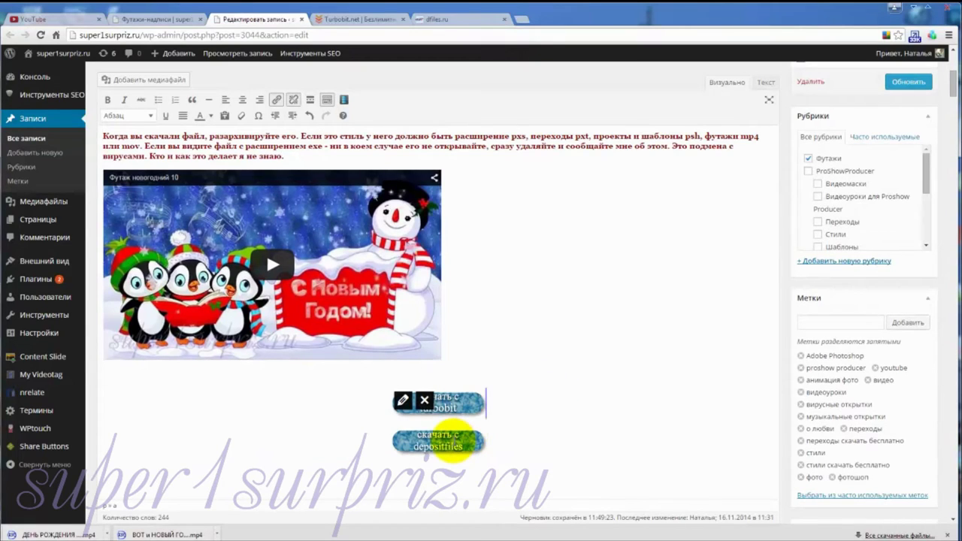
pyautogui.click(451, 444)
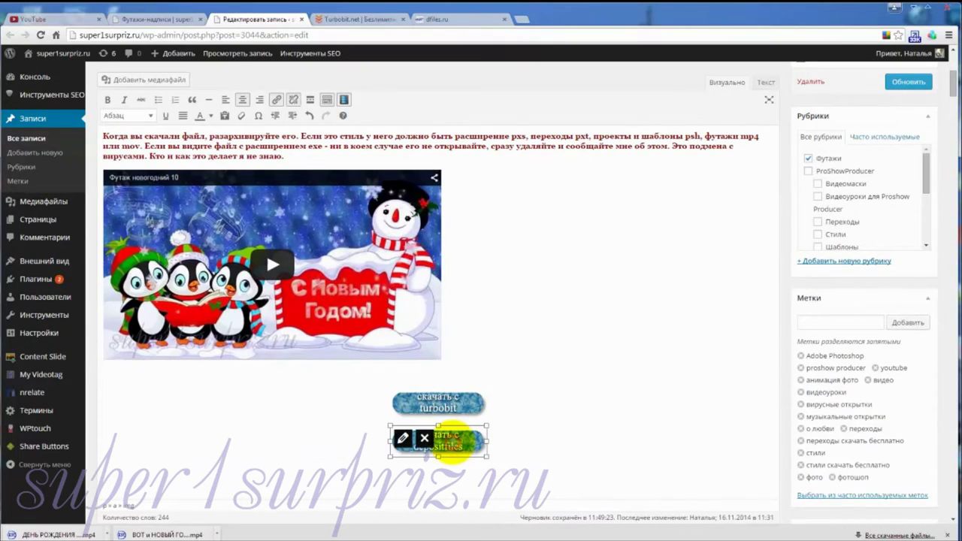
pyautogui.click(451, 20)
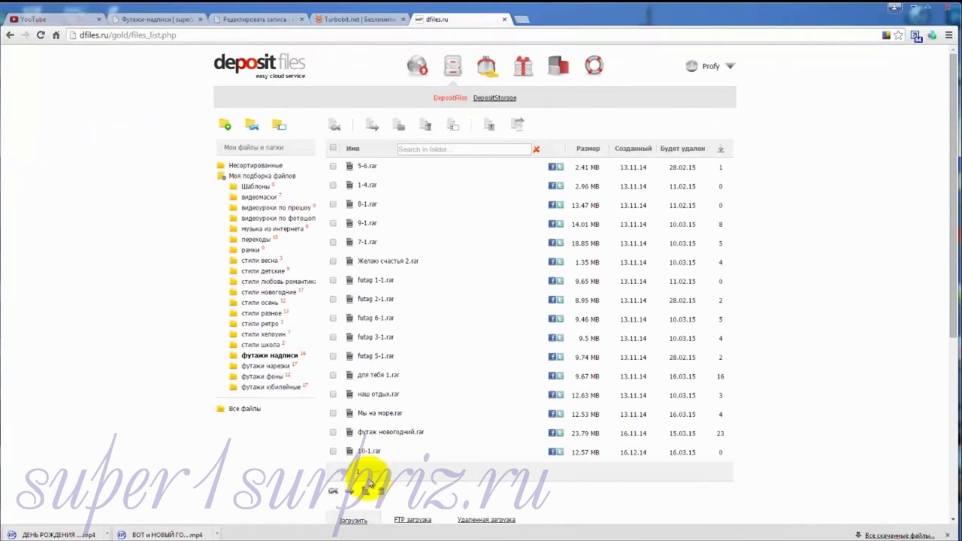
pyautogui.click(333, 452)
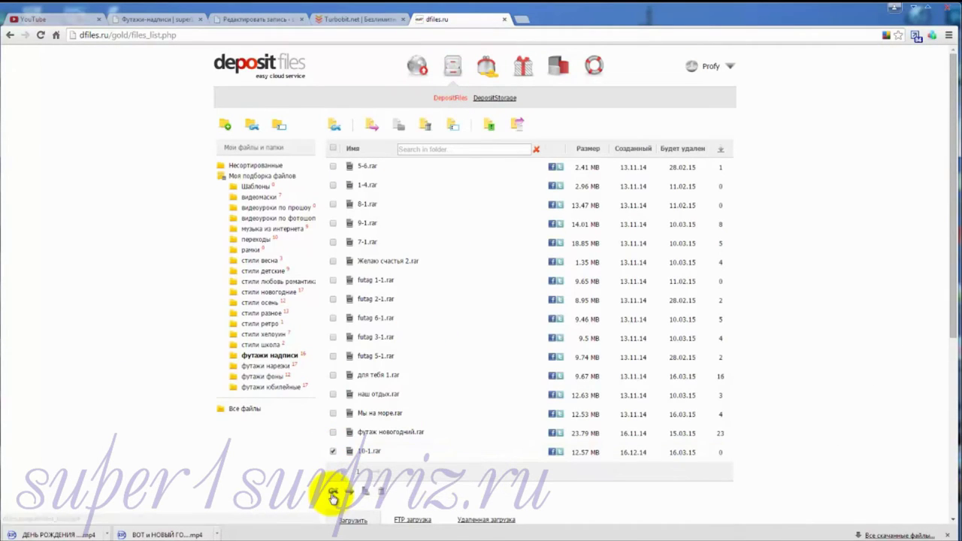
pyautogui.click(333, 491)
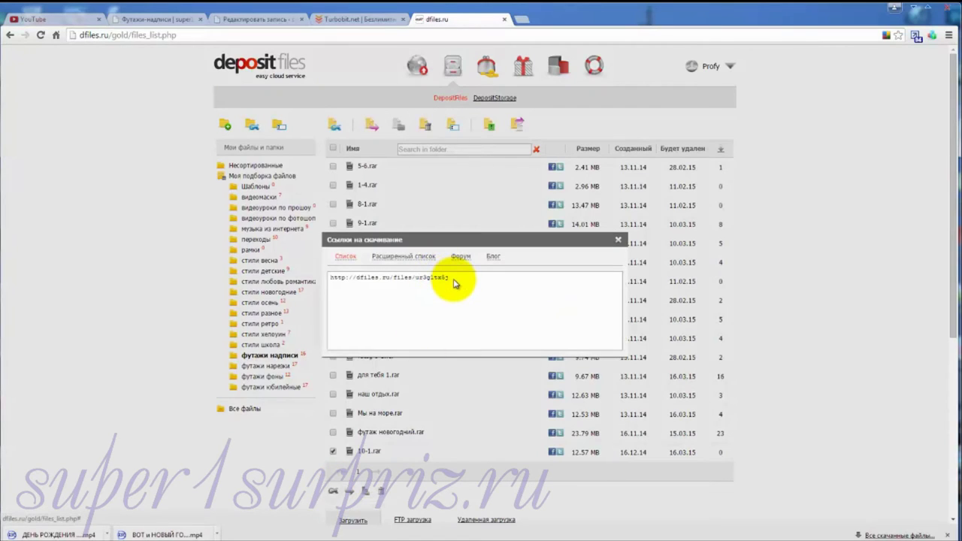
pyautogui.moveTo(449, 278); pyautogui.dragTo(331, 280)
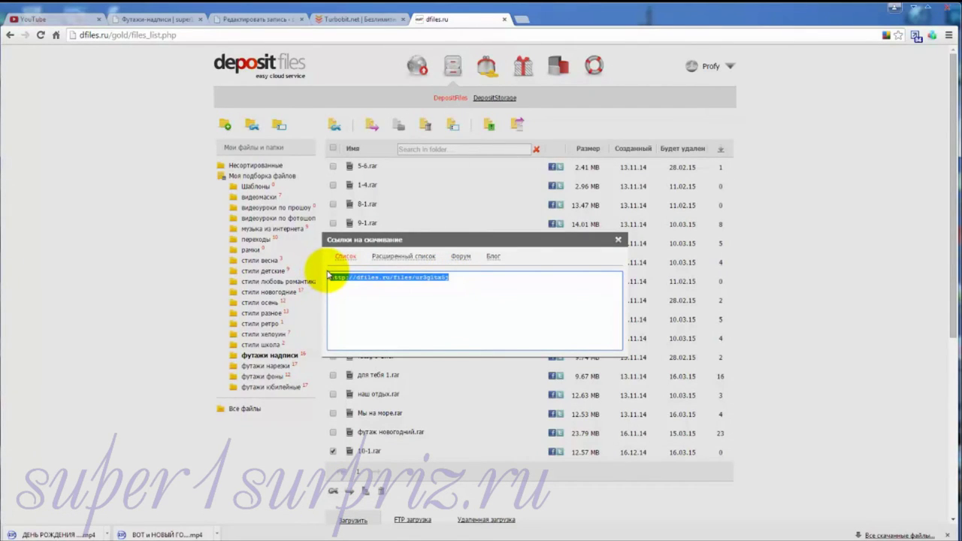
pyautogui.click(235, 21)
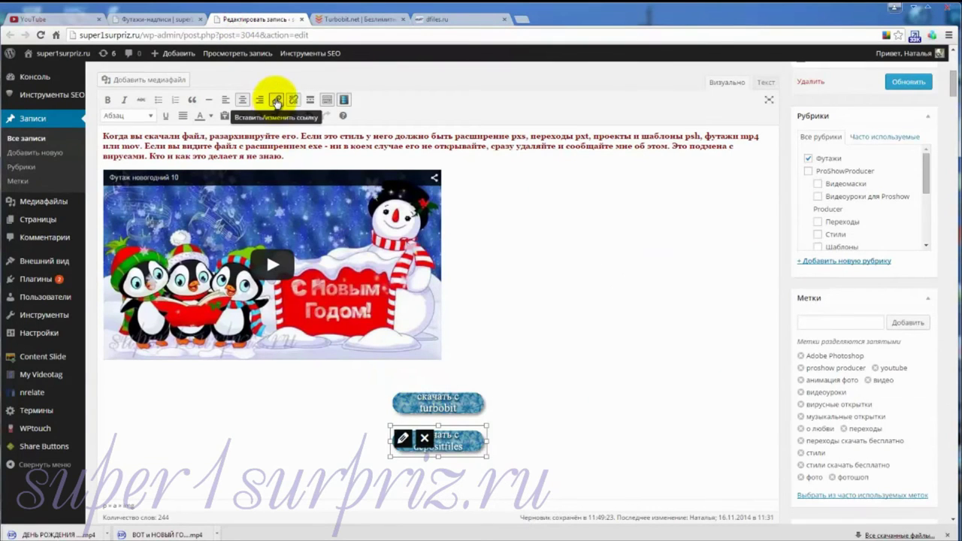
pyautogui.click(276, 102)
pyautogui.write('http://dfiles.ru/files/ur3gltx5j')
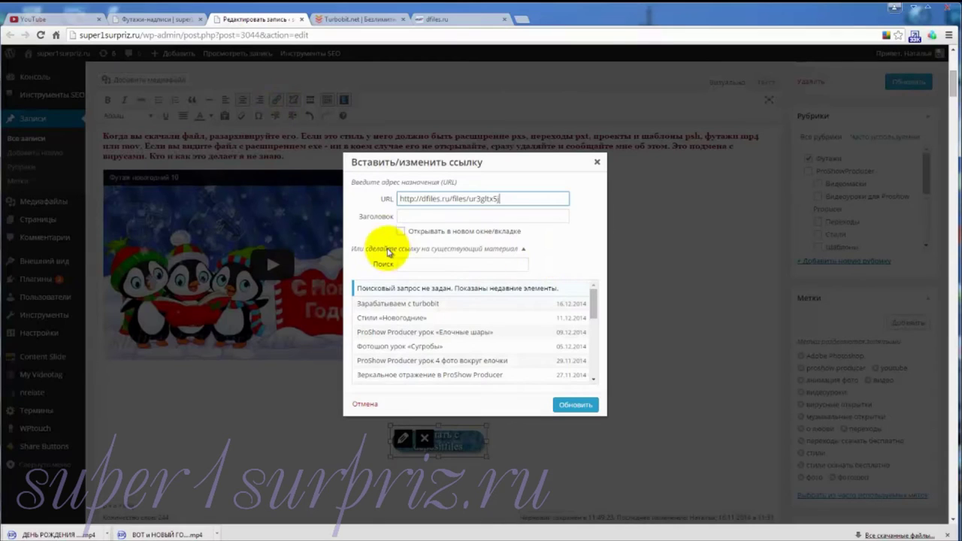
pyautogui.click(401, 231)
pyautogui.click(569, 404)
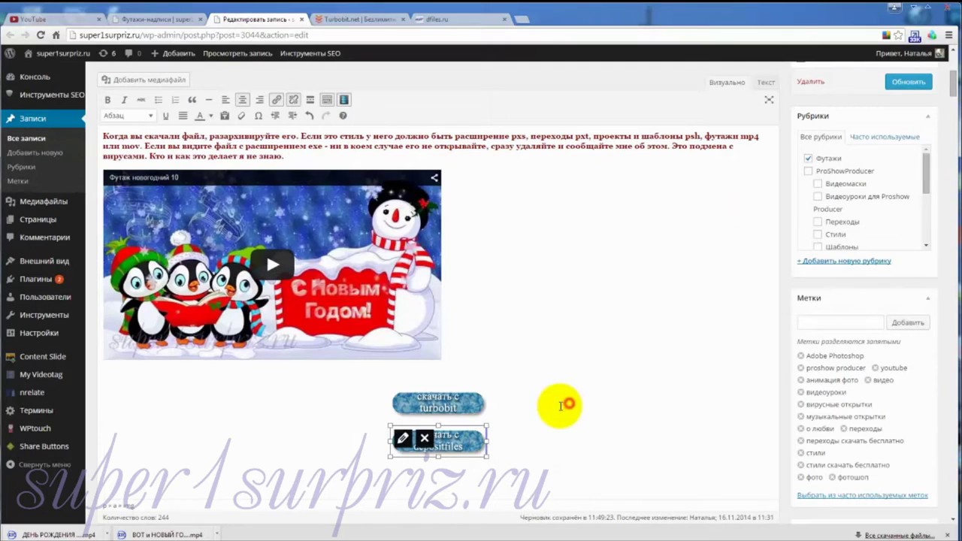
# Step: Update the "Футажи-надписи" post and open a preview of its changes
pyautogui.scroll(-1, 575, 393)
pyautogui.scroll(1, 575, 393)
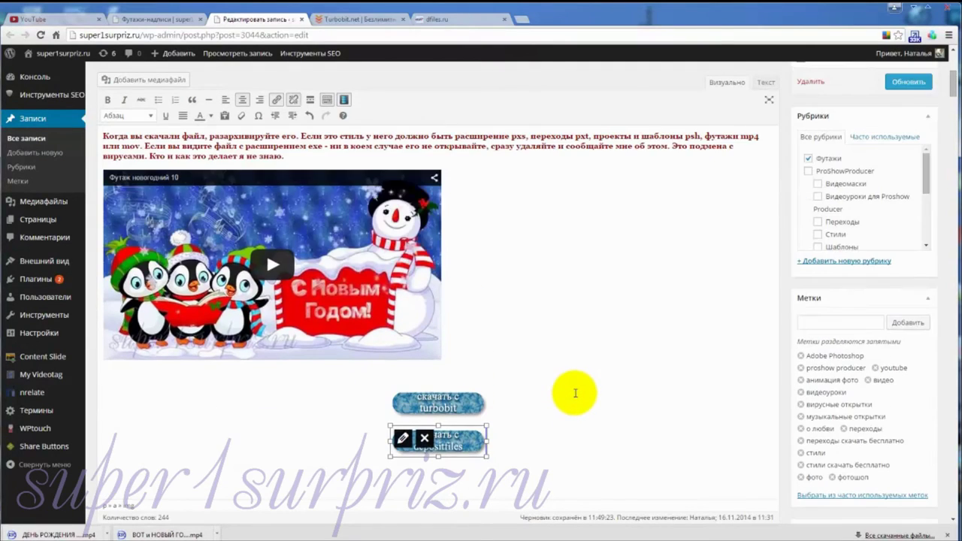
pyautogui.scroll(-1, 575, 393)
pyautogui.scroll(3, 576, 393)
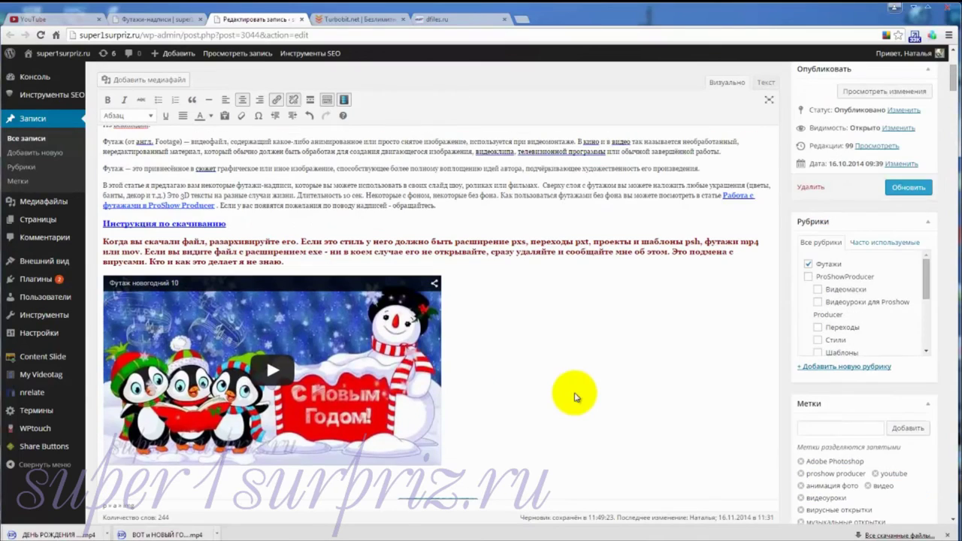
pyautogui.click(915, 187)
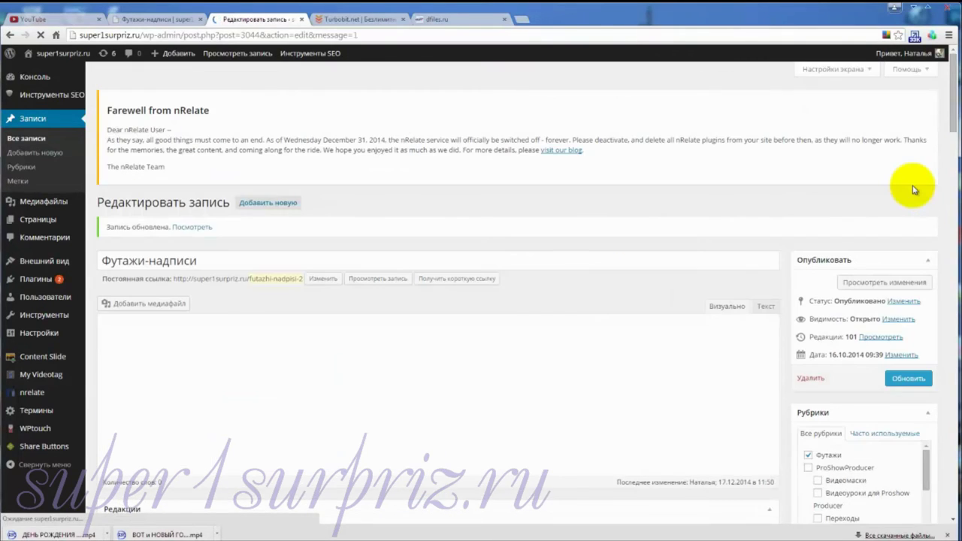
pyautogui.click(867, 284)
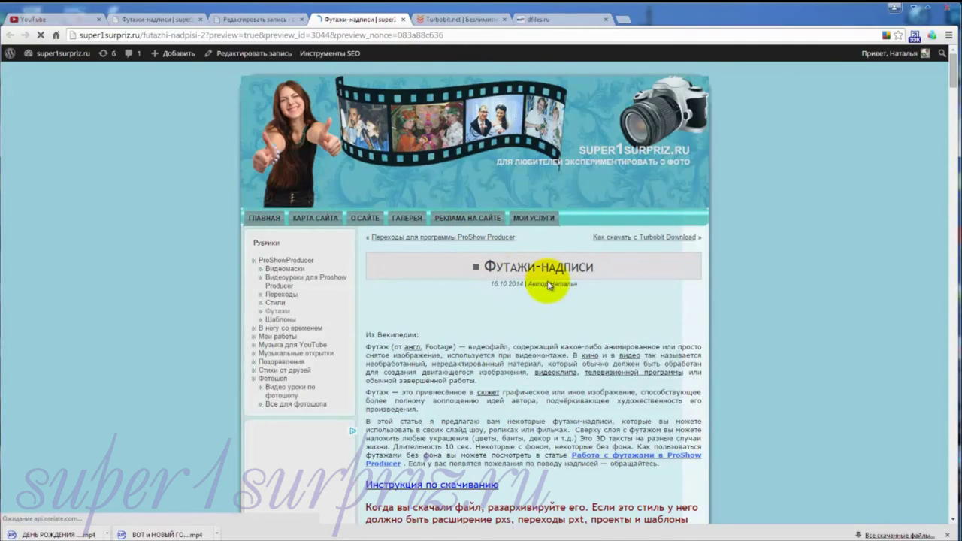
# Step: Test the turbobit button below the new video in the preview, closing the download page and the preview when done
pyautogui.scroll(-5, 547, 284)
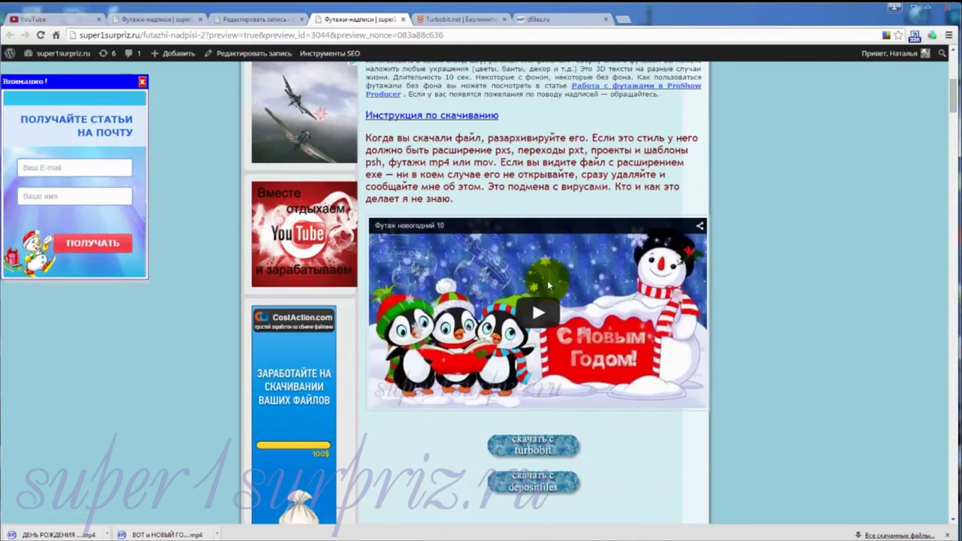
pyautogui.scroll(-1, 547, 281)
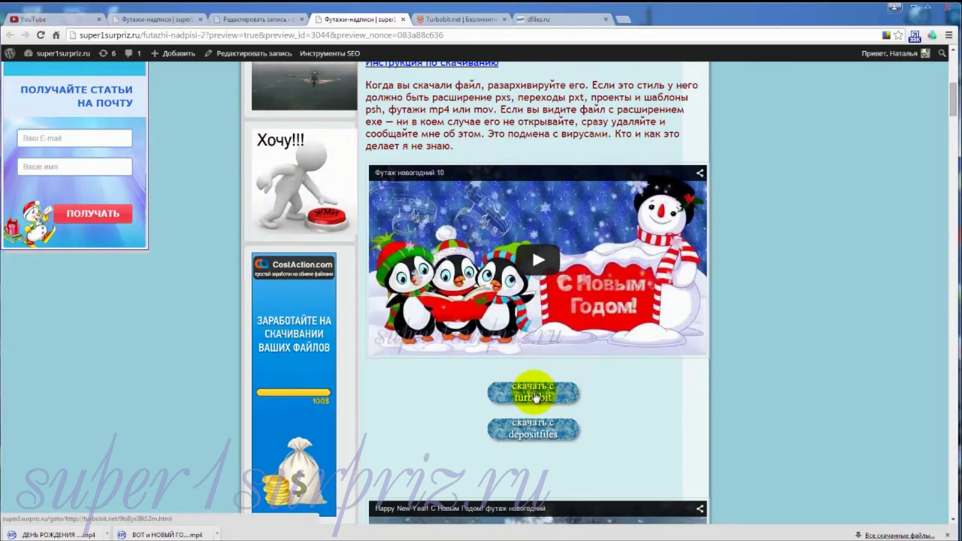
pyautogui.click(534, 392)
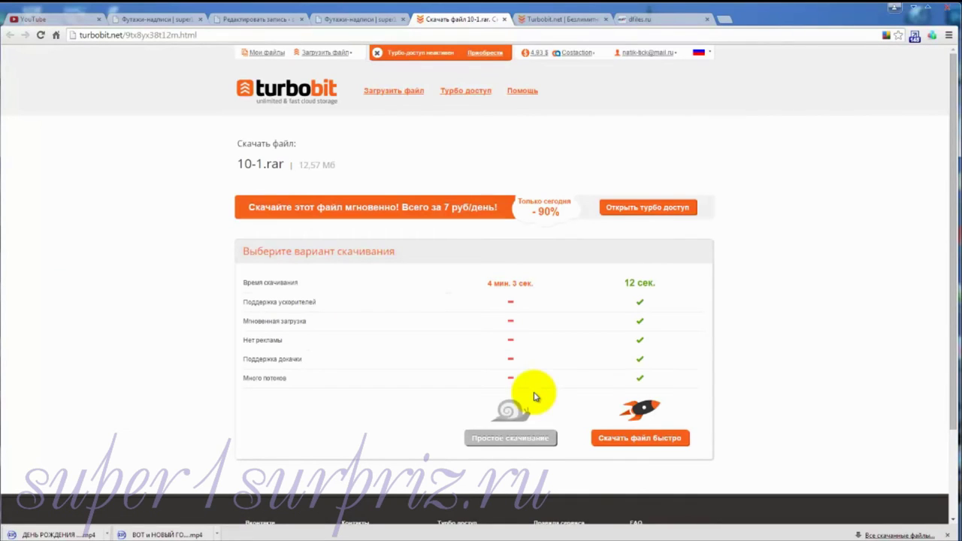
pyautogui.click(504, 19)
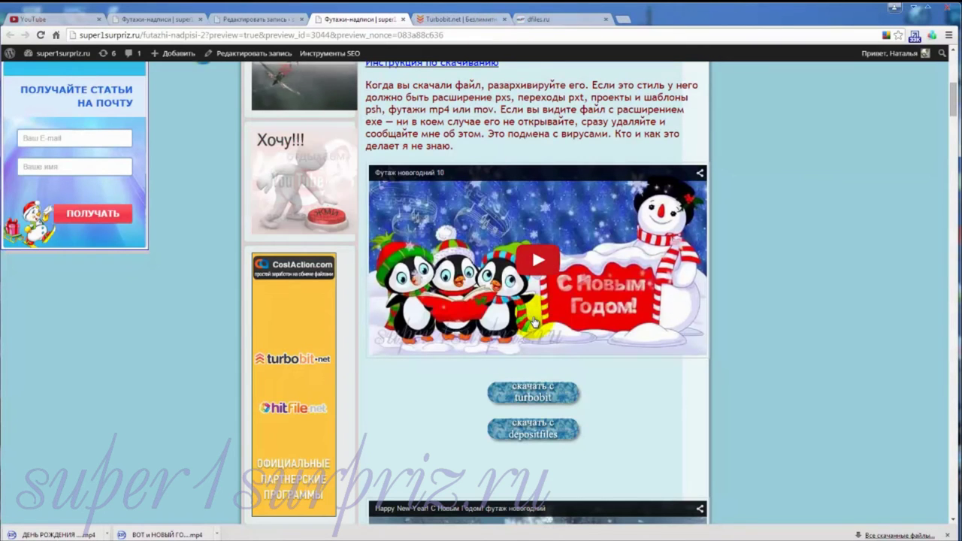
pyautogui.scroll(4, 502, 313)
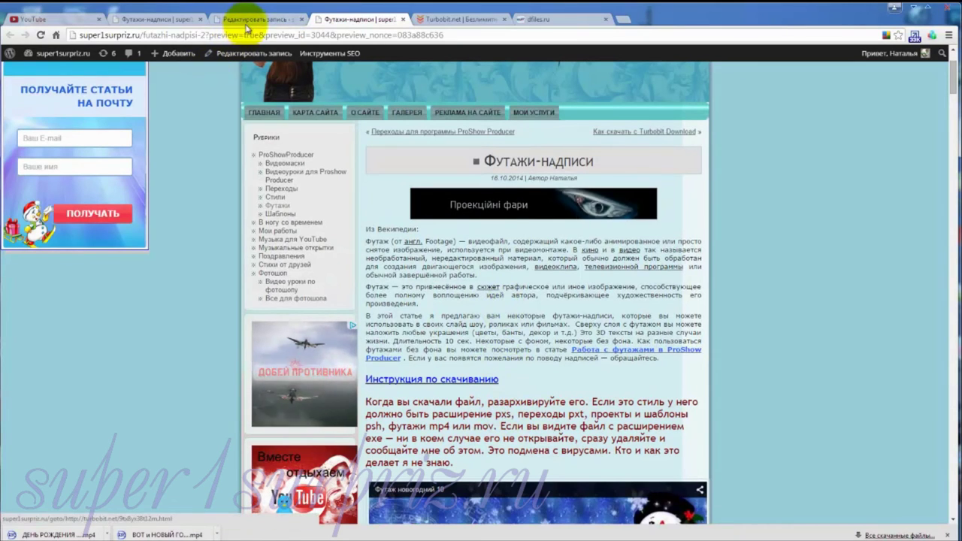
pyautogui.click(248, 18)
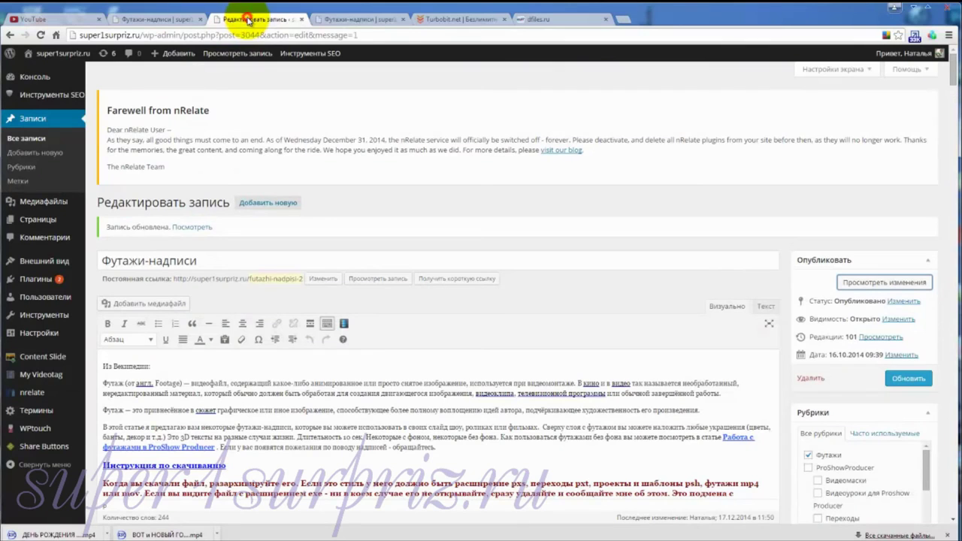
pyautogui.click(403, 19)
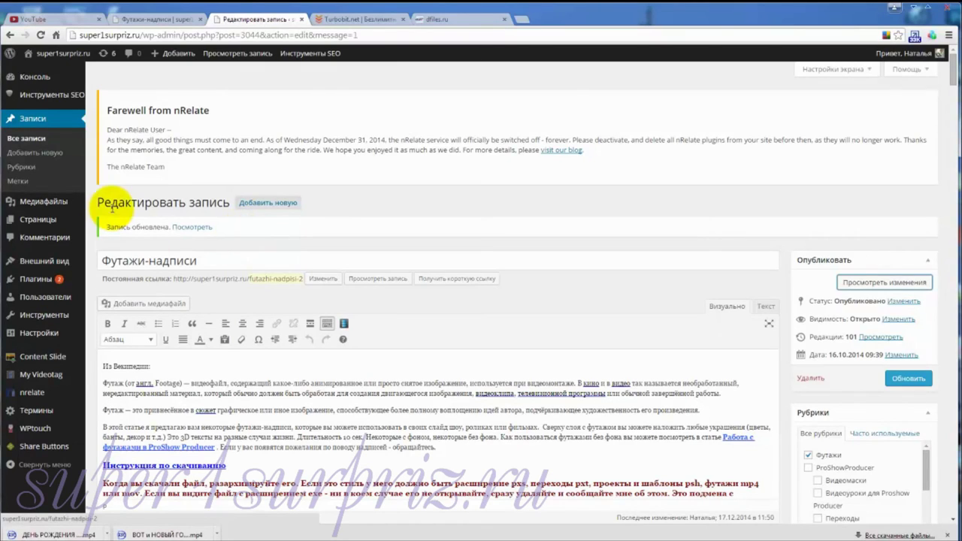
# Step: Open the page for uploading a new file to the WordPress media library
pyautogui.moveTo(43, 206)
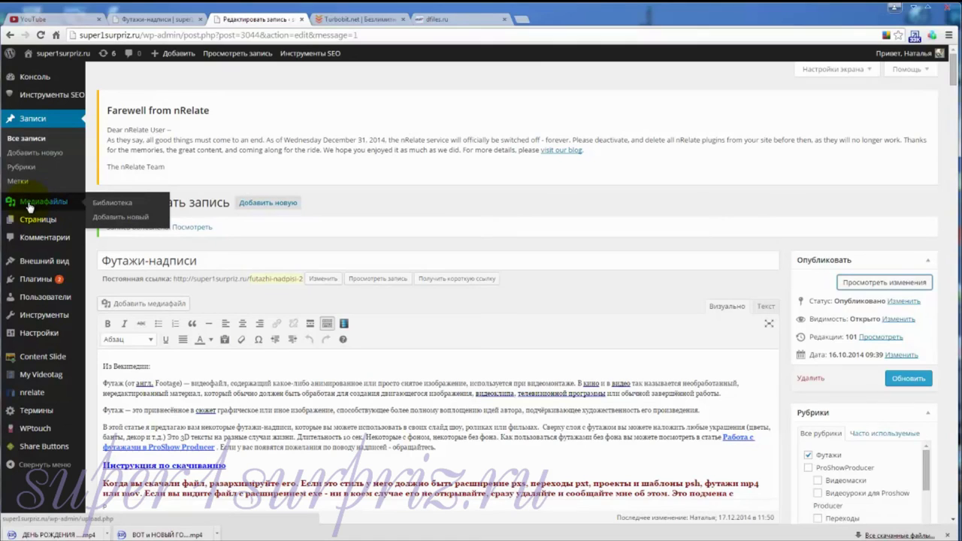
pyautogui.click(41, 205)
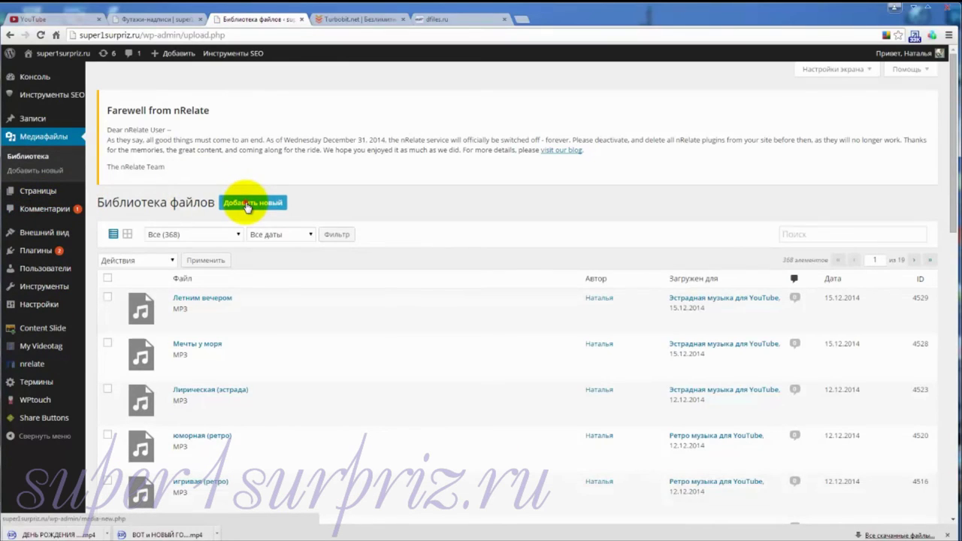
pyautogui.click(248, 205)
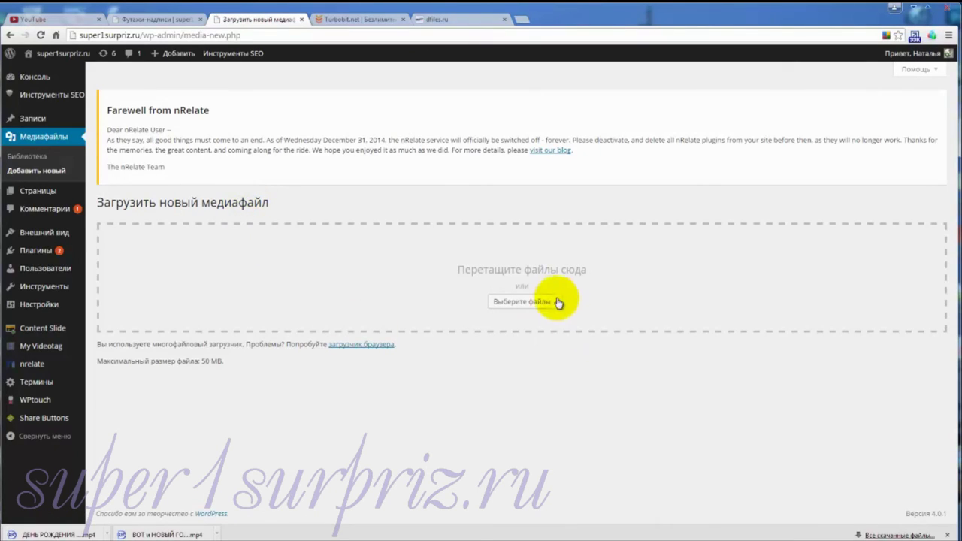
# Step: Upload the snowflake image 0_10be02_8c7e73e4_orig.png from the "новогодние" folder inside "новый заказ" on drive D to the media library
pyautogui.click(540, 308)
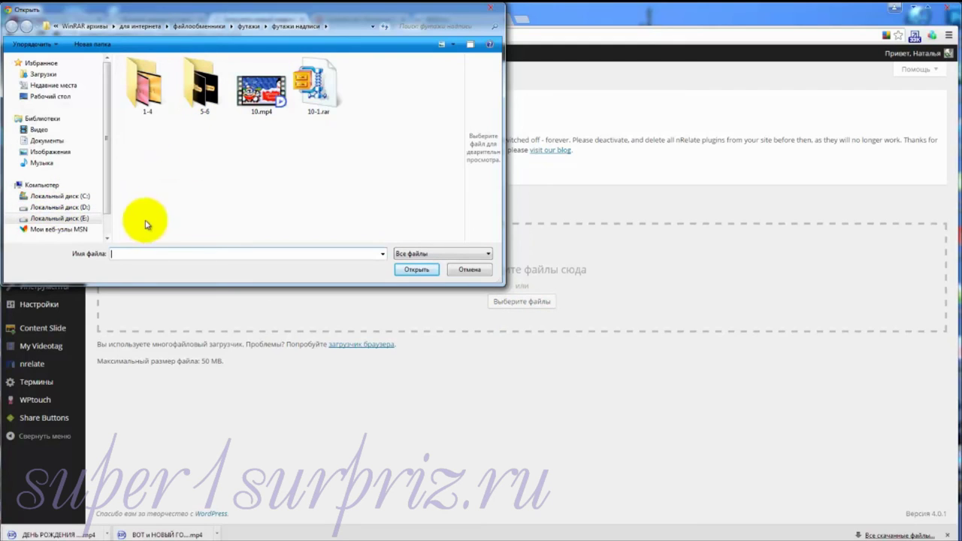
pyautogui.click(72, 207)
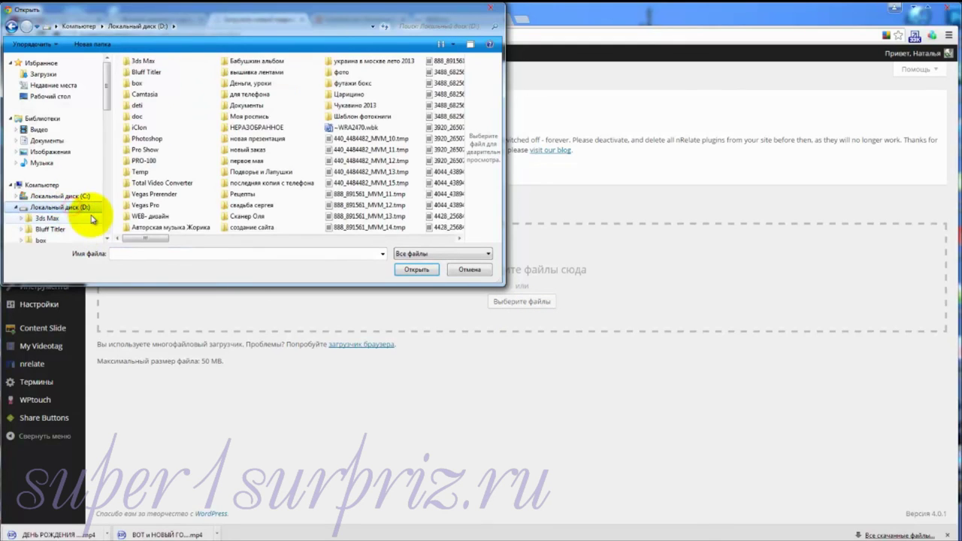
pyautogui.doubleClick(248, 151)
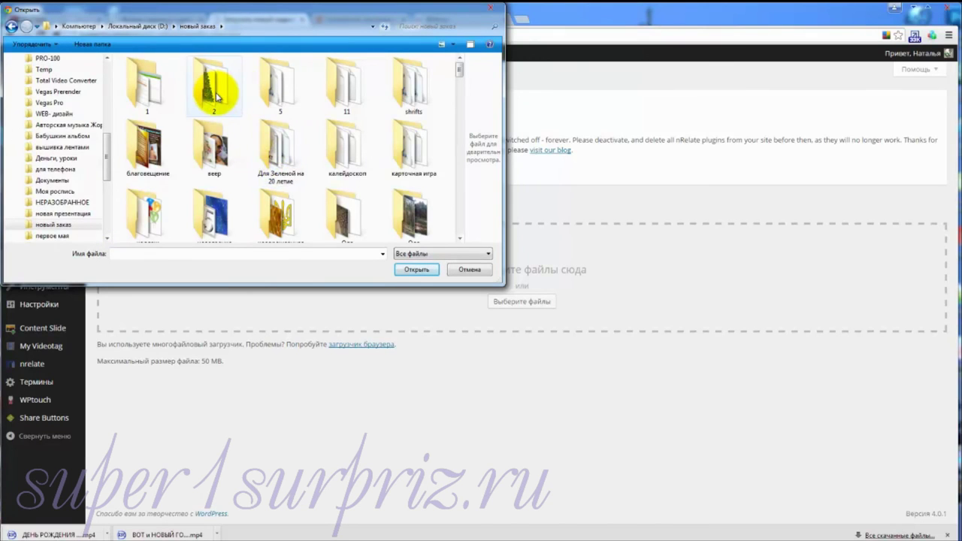
pyautogui.doubleClick(215, 89)
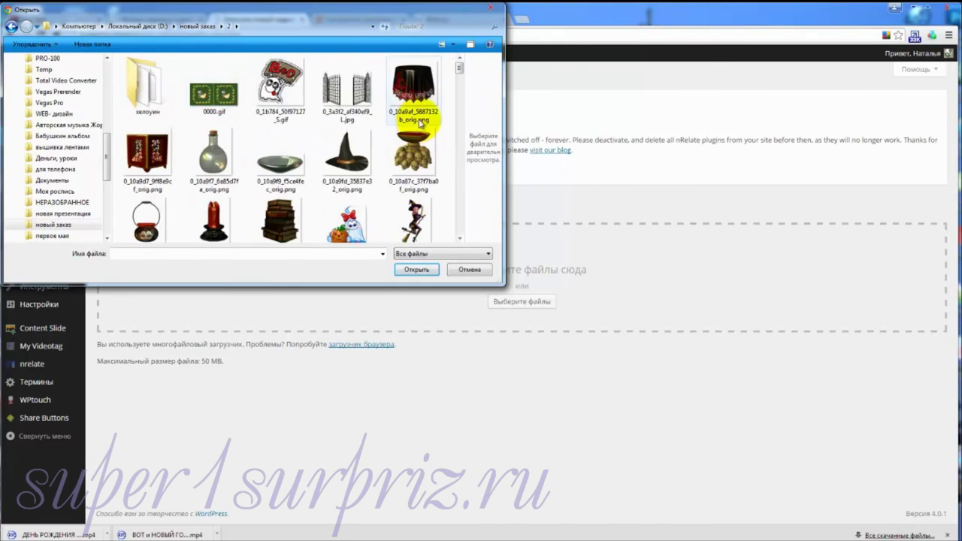
pyautogui.click(192, 29)
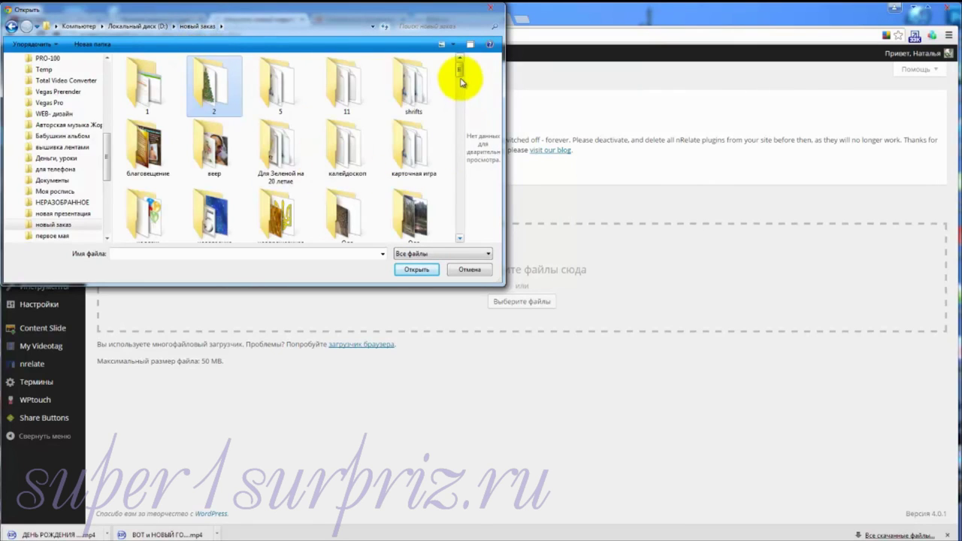
pyautogui.moveTo(461, 72); pyautogui.dragTo(459, 81)
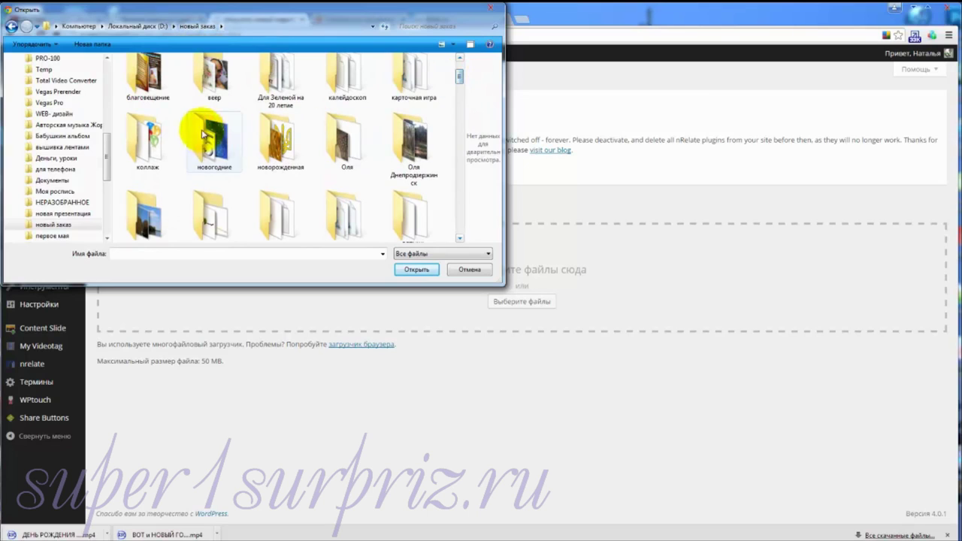
pyautogui.doubleClick(214, 136)
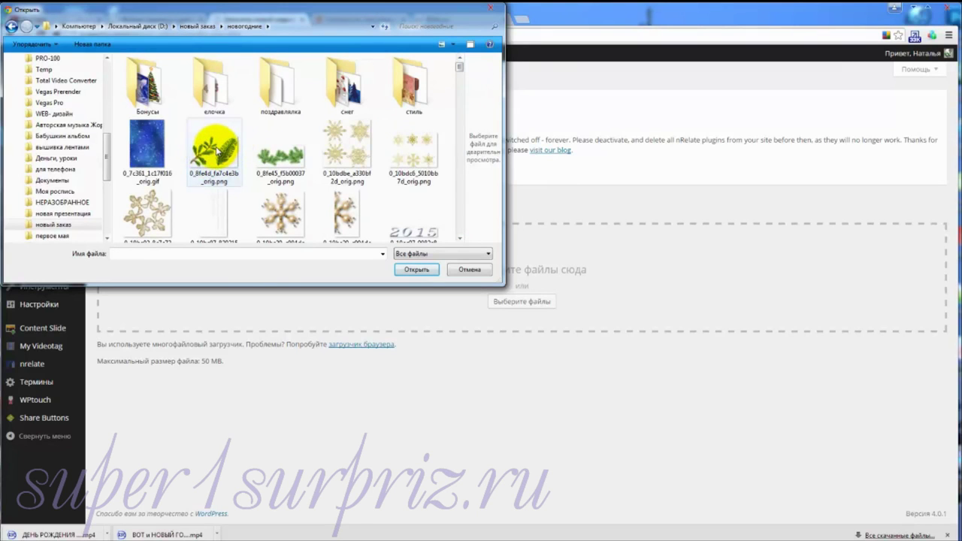
pyautogui.click(149, 221)
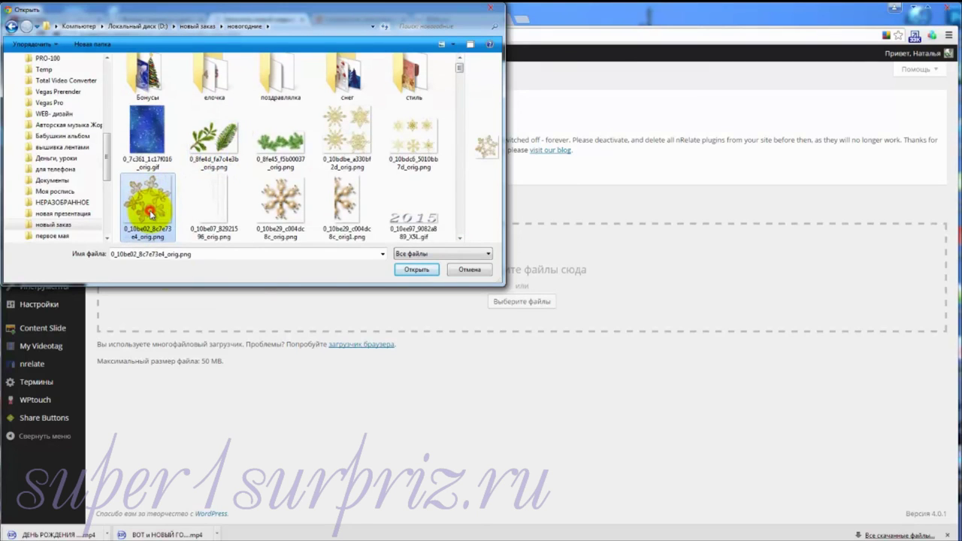
pyautogui.click(419, 271)
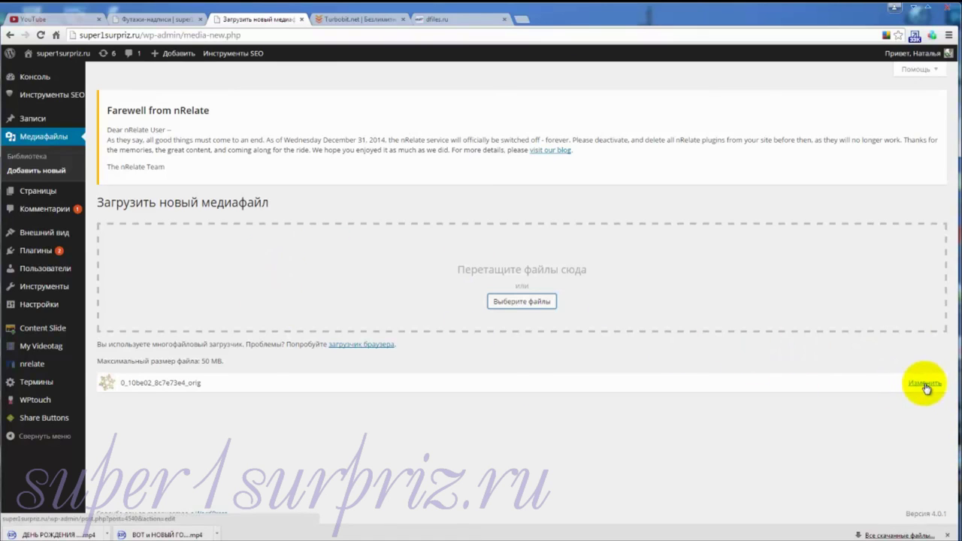
# Step: Review the uploaded snowflake image's details on its edit page and open the media library
pyautogui.click(925, 385)
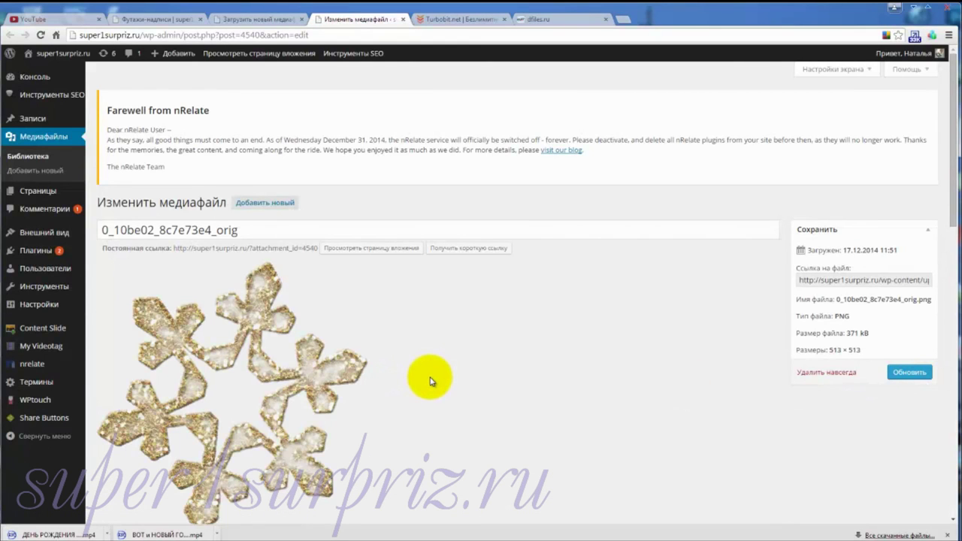
pyautogui.scroll(-3, 609, 353)
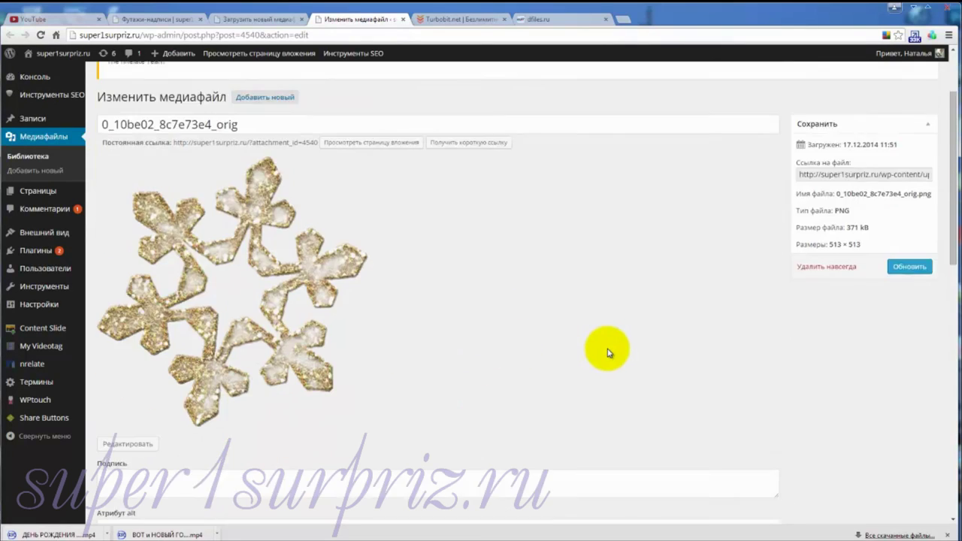
pyautogui.scroll(3, 609, 354)
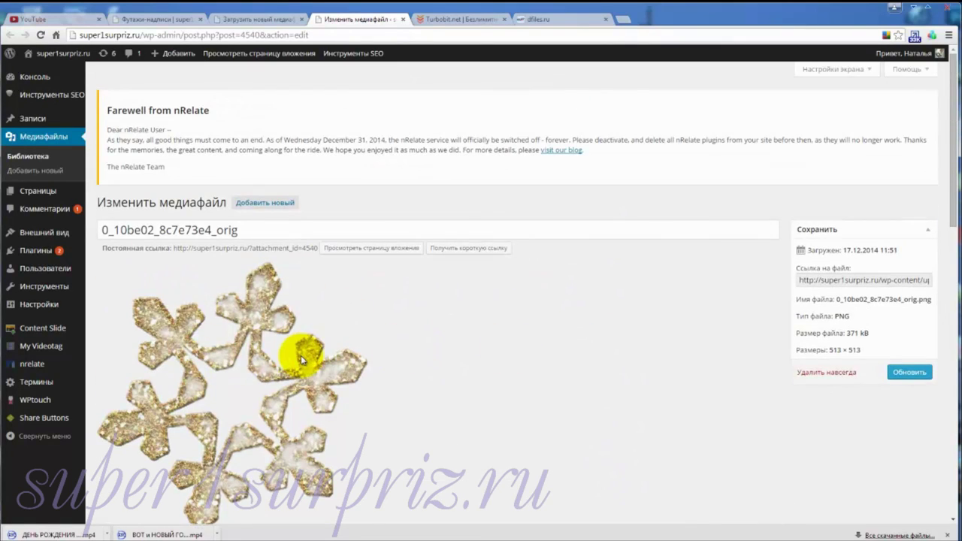
pyautogui.click(35, 159)
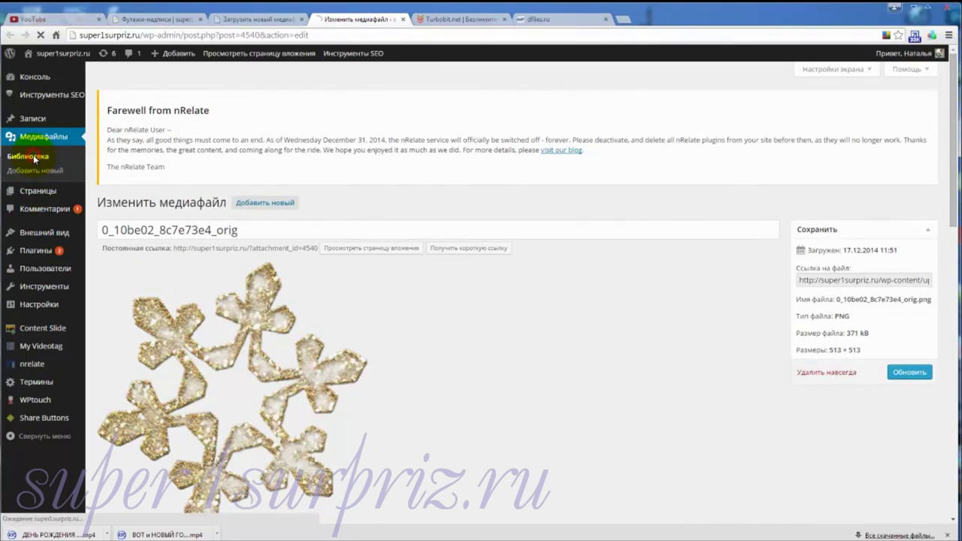